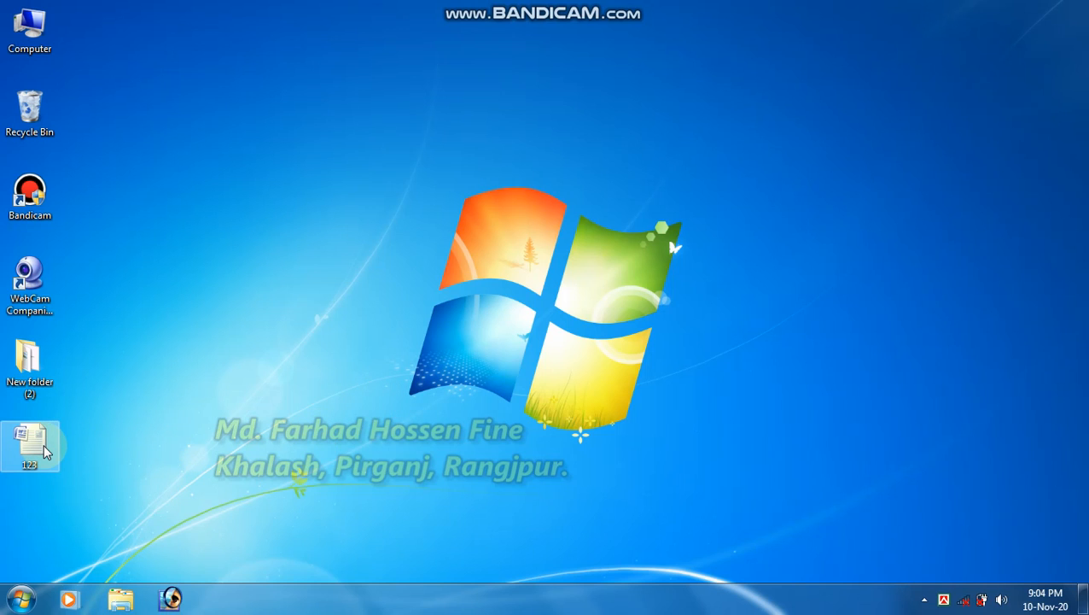
Step: Open the document 123 from the desktop and write "I live in Bangladesh. I love bangladesh." on the first line
{"action": "double_click", "coordinate": [45, 453]}
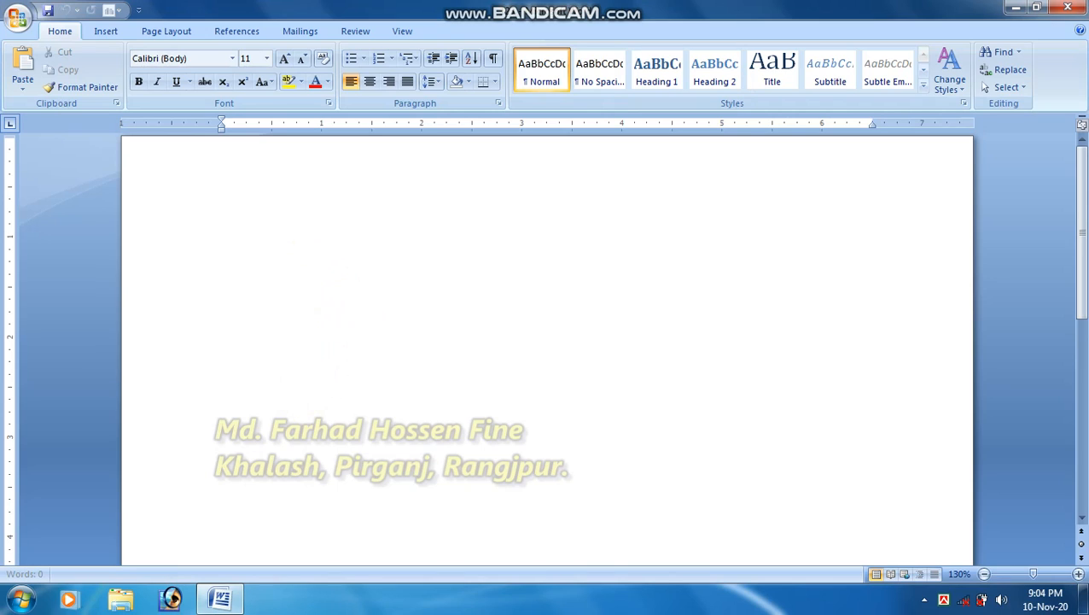
{"action": "type", "text": "I live in Bangladesh"}
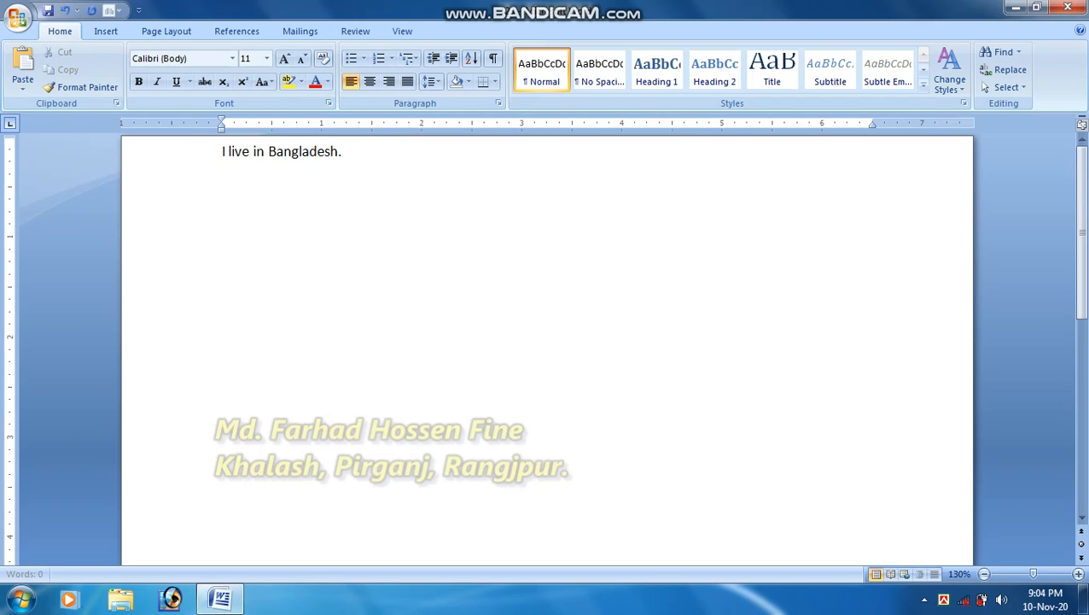
{"action": "type", "text": ".  I love bangladesh."}
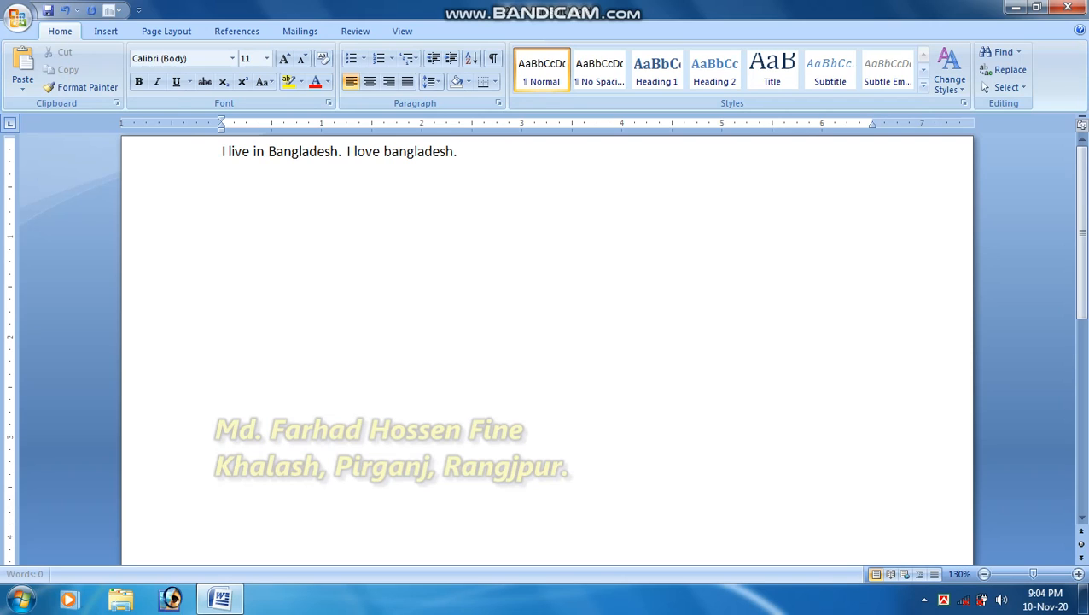
Step: Change the font of the whole line of text to Times New Roman
{"action": "scroll", "coordinate": [307, 261], "scroll_direction": "up", "scroll_amount": 4}
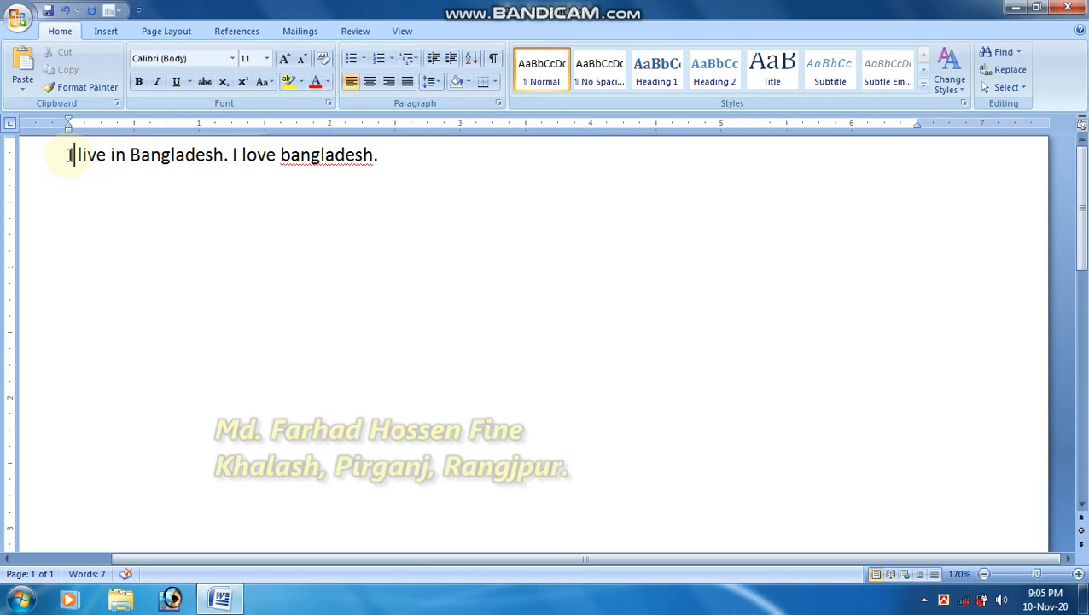
{"action": "left_click_drag", "start_coordinate": [68, 155], "coordinate": [386, 159]}
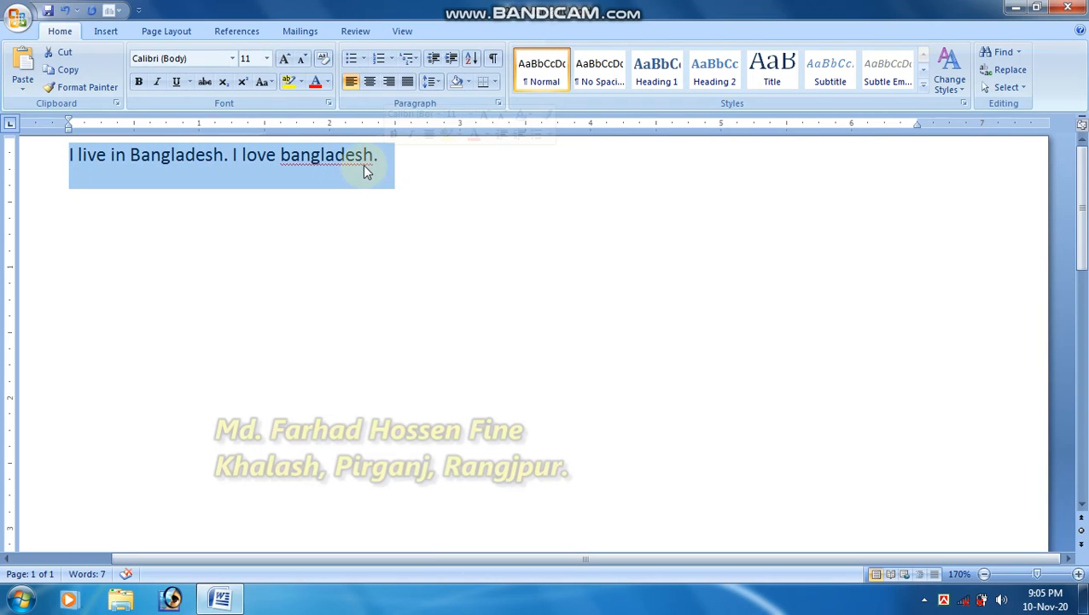
{"action": "left_click", "coordinate": [232, 59]}
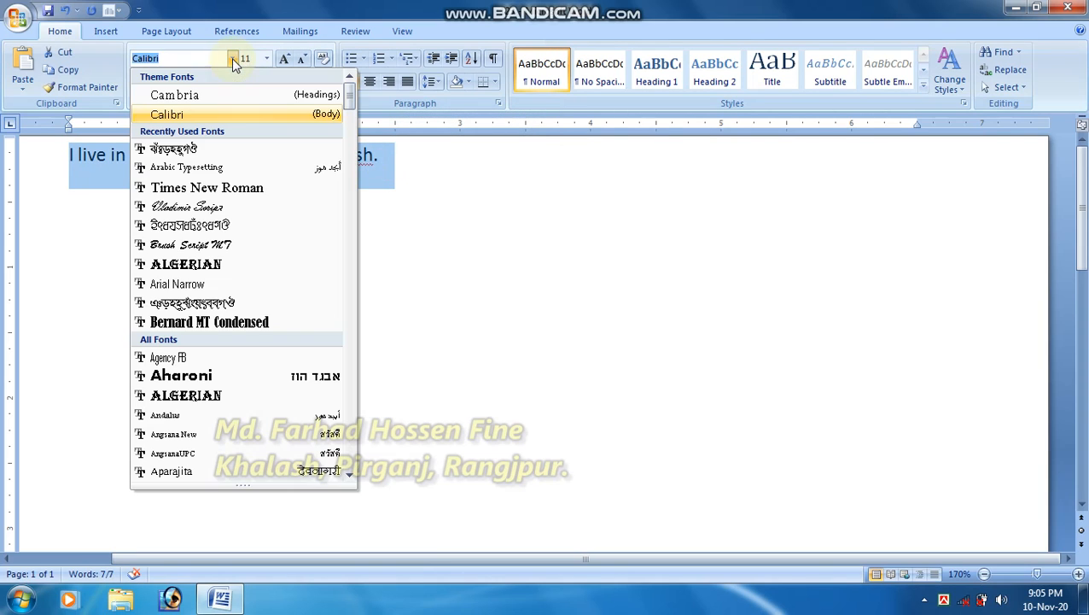
{"action": "left_click", "coordinate": [210, 188]}
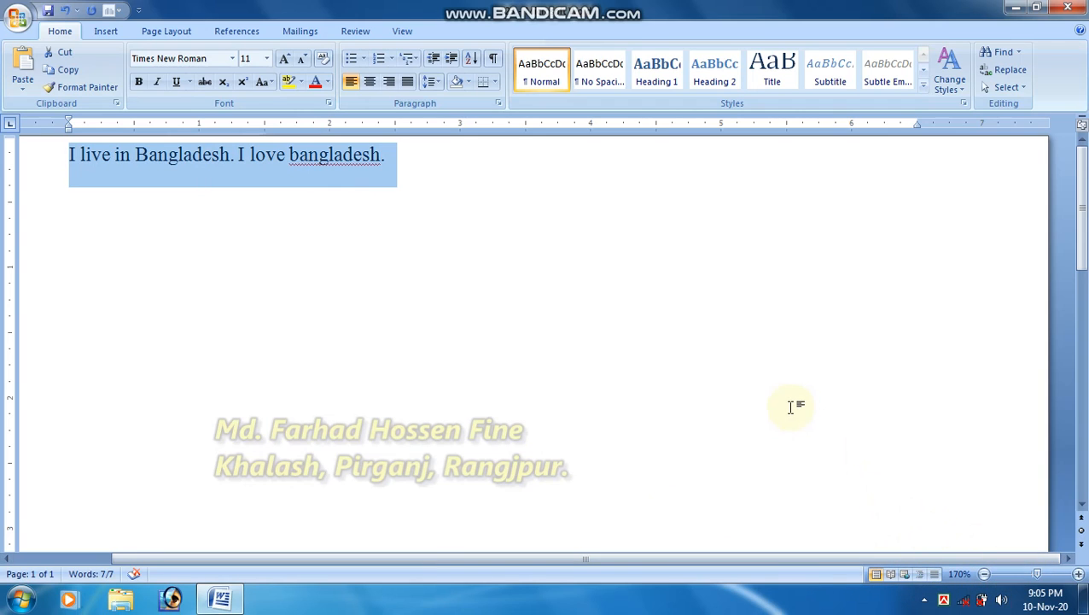
Step: Enlarge and reduce the page view to compare zoom levels, settling on 180%
{"action": "scroll", "coordinate": [701, 381], "scroll_direction": "up", "scroll_amount": 6, "text": "ctrl"}
{"action": "scroll", "coordinate": [701, 381], "scroll_direction": "up", "scroll_amount": 5, "text": "ctrl"}
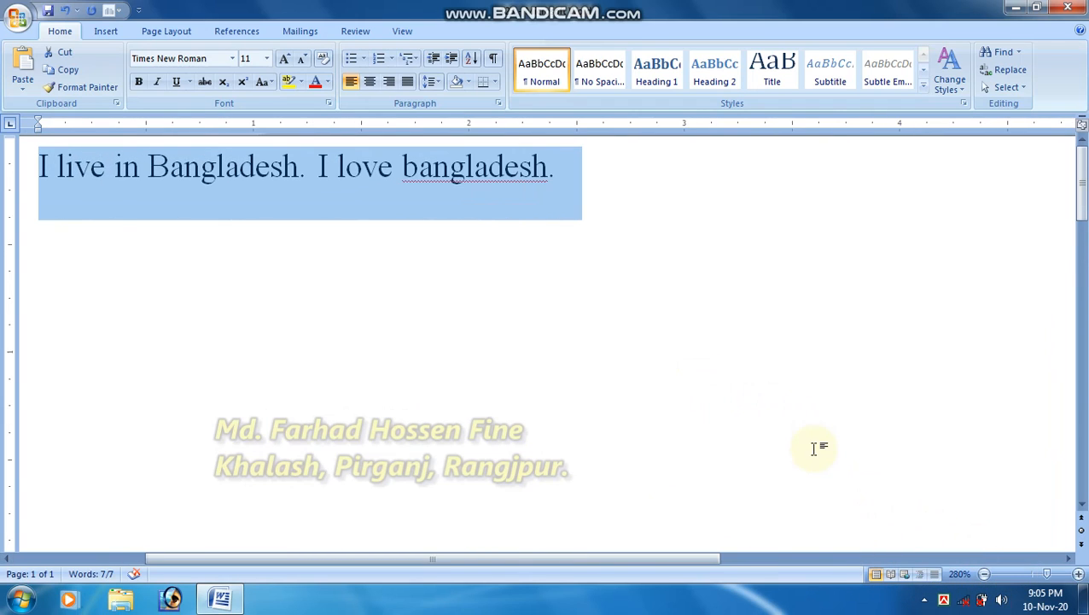
{"action": "scroll", "coordinate": [841, 409], "scroll_direction": "down", "scroll_amount": 5, "text": "ctrl"}
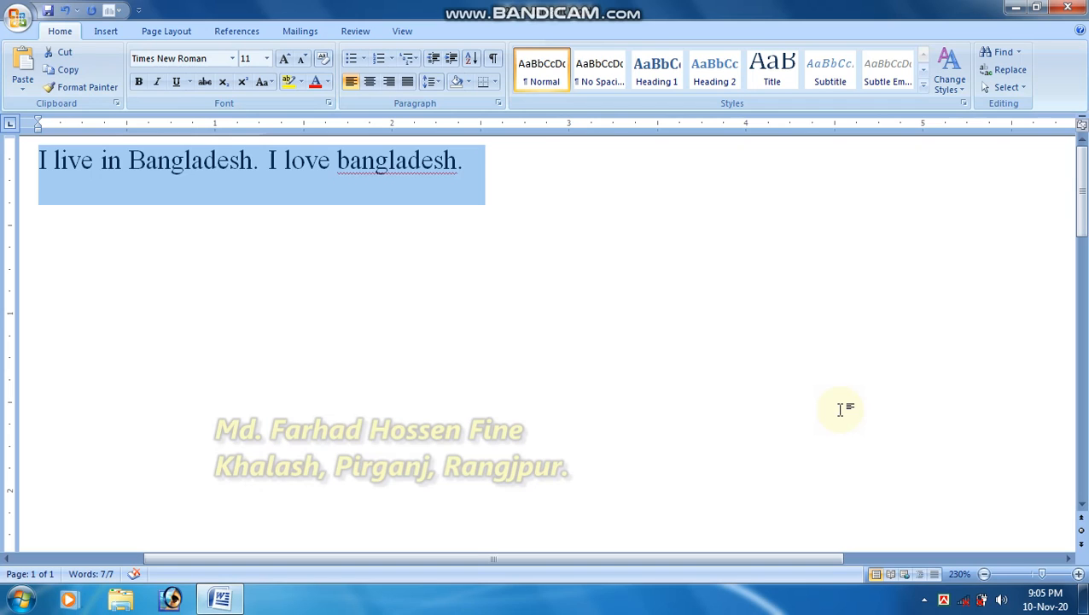
{"action": "scroll", "coordinate": [827, 408], "scroll_direction": "up", "scroll_amount": 8}
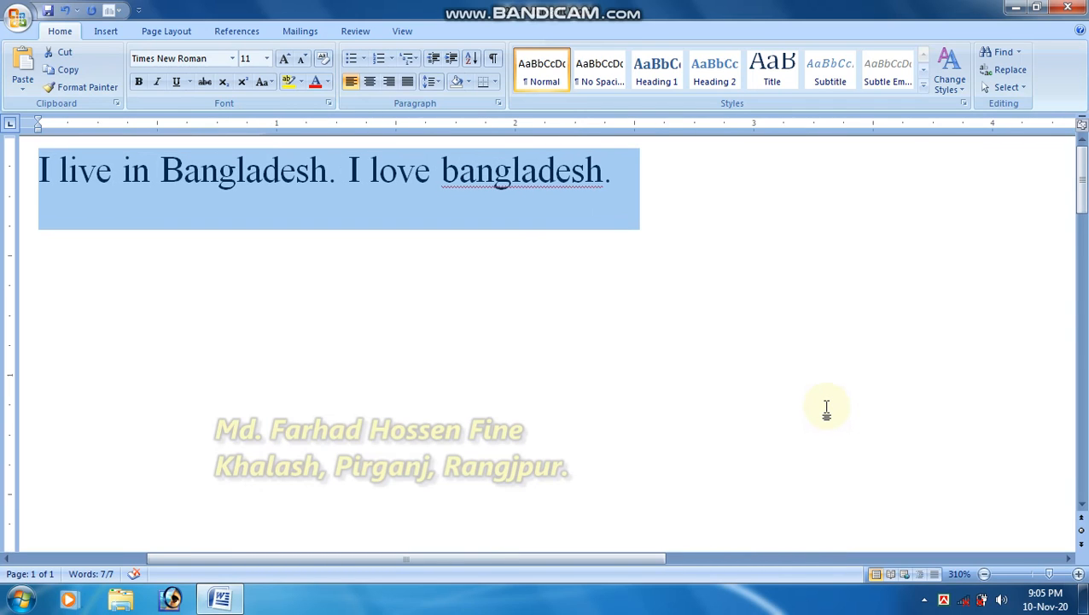
{"action": "scroll", "coordinate": [827, 408], "scroll_direction": "down", "scroll_amount": 12}
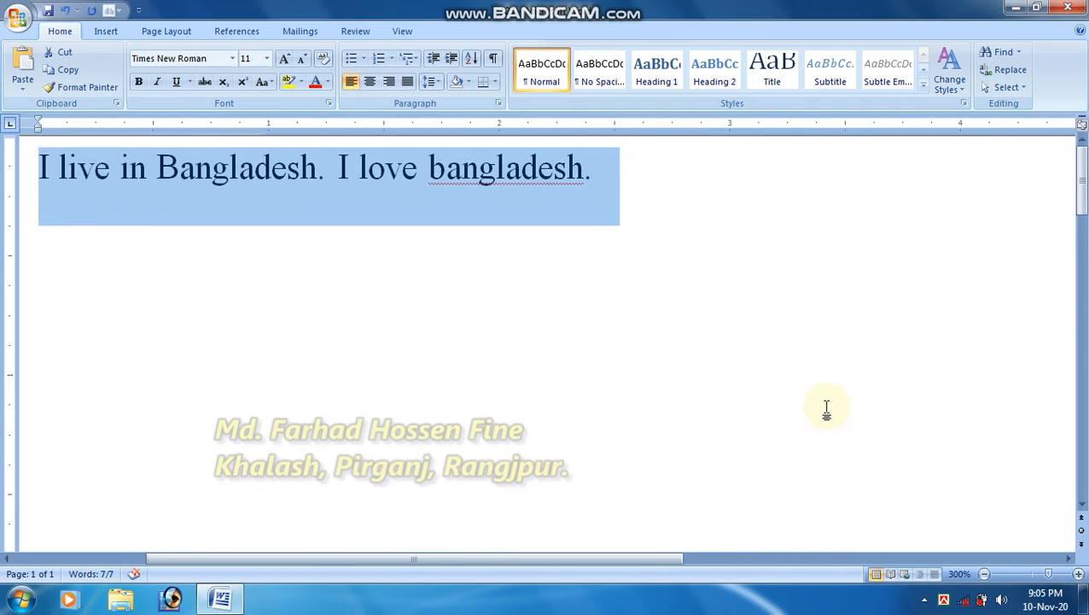
{"action": "left_click", "coordinate": [984, 574]}
{"action": "left_click", "coordinate": [985, 574]}
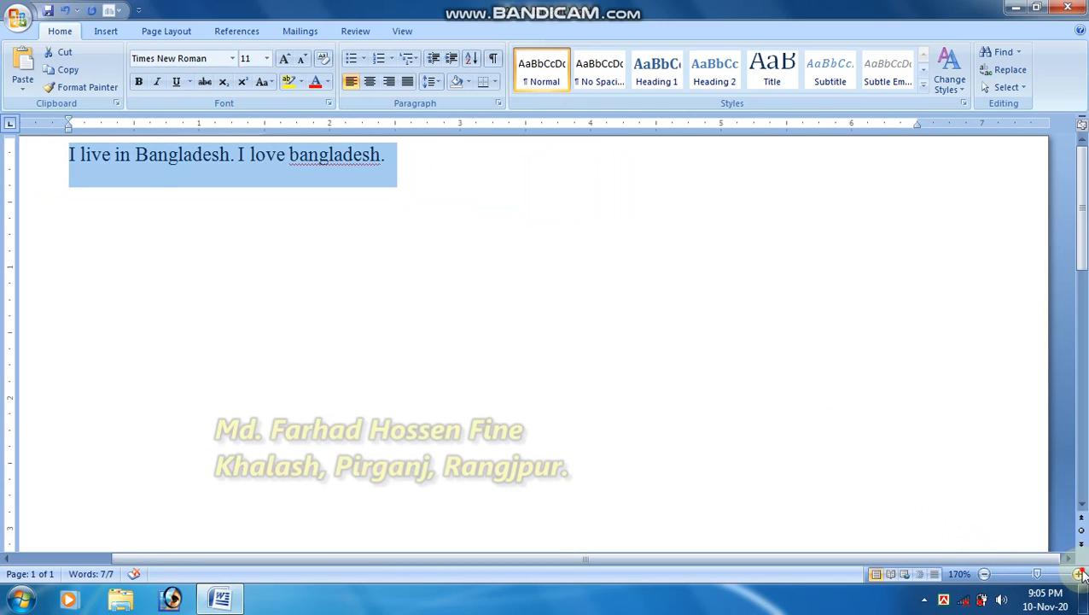
{"action": "left_click", "coordinate": [1079, 574]}
{"action": "left_click", "coordinate": [1079, 574]}
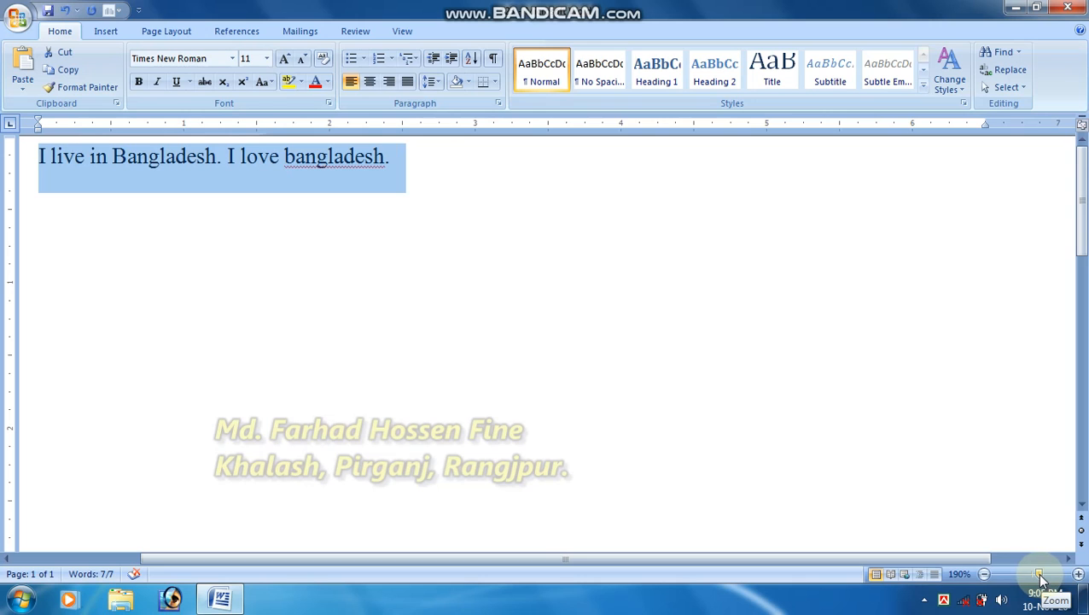
{"action": "mouse_move", "coordinate": [1039, 576]}
{"action": "left_mouse_down"}
{"action": "mouse_move", "coordinate": [1020, 581]}
{"action": "mouse_move", "coordinate": [1040, 582]}
{"action": "left_mouse_up"}
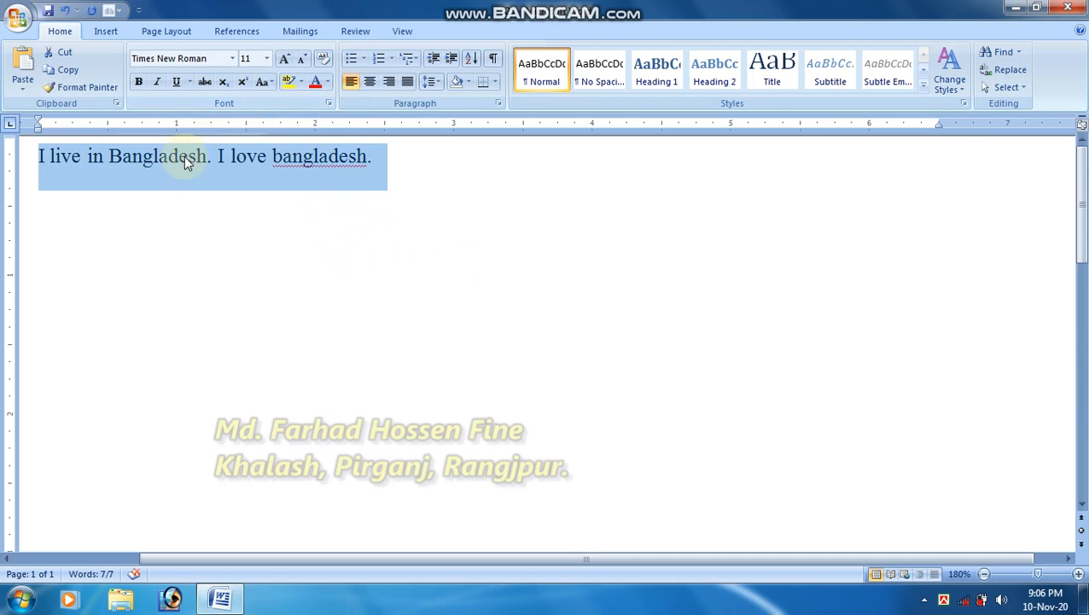
Step: Set the font size of the selected line to 14 and clear the selection
{"action": "left_click", "coordinate": [266, 59]}
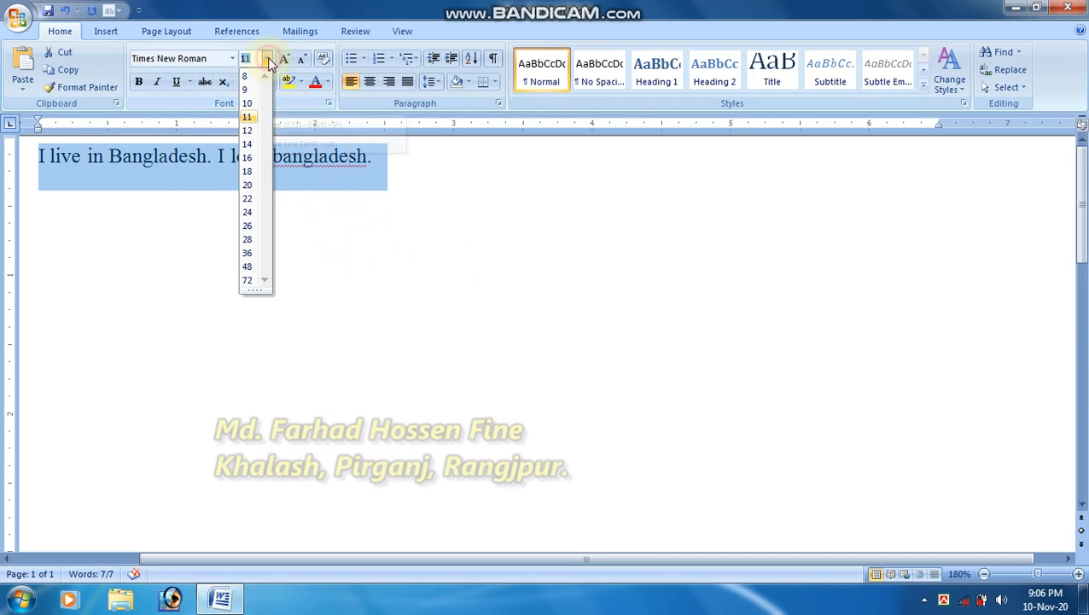
{"action": "left_click", "coordinate": [247, 146]}
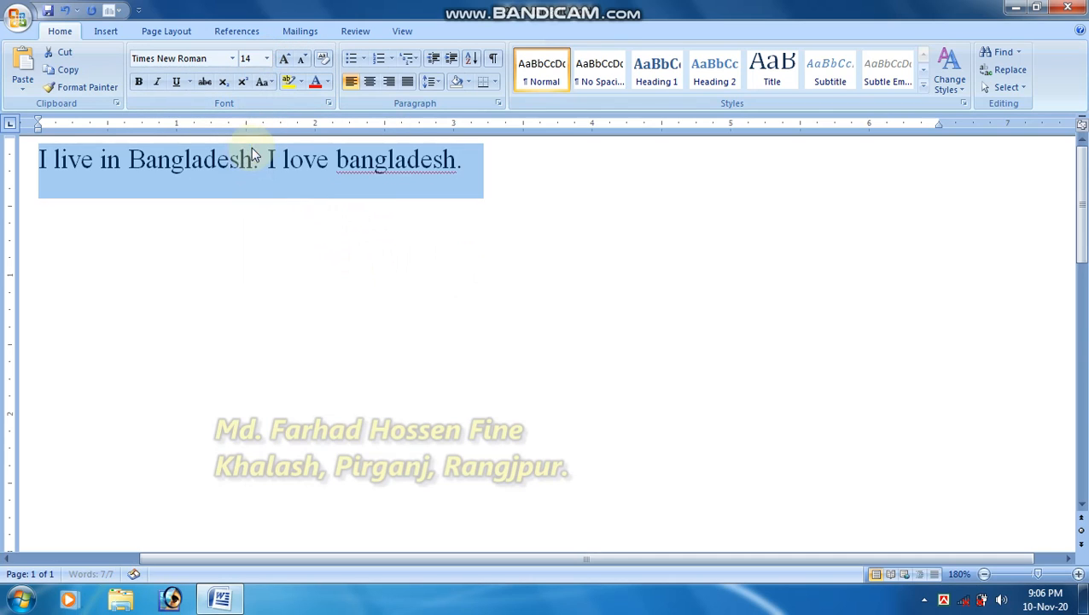
{"action": "left_click", "coordinate": [327, 162]}
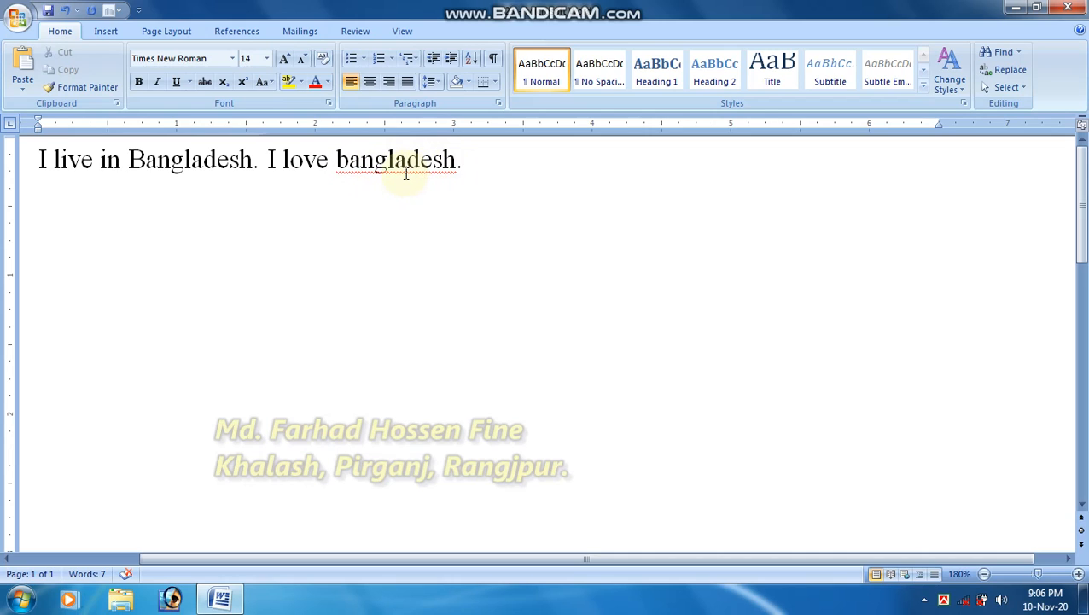
Step: Correct the misspelled word "bangladesh" in the second sentence with the spelling suggestion "Bangladesh"
{"action": "left_click", "coordinate": [348, 160]}
{"action": "right_click", "coordinate": [338, 166]}
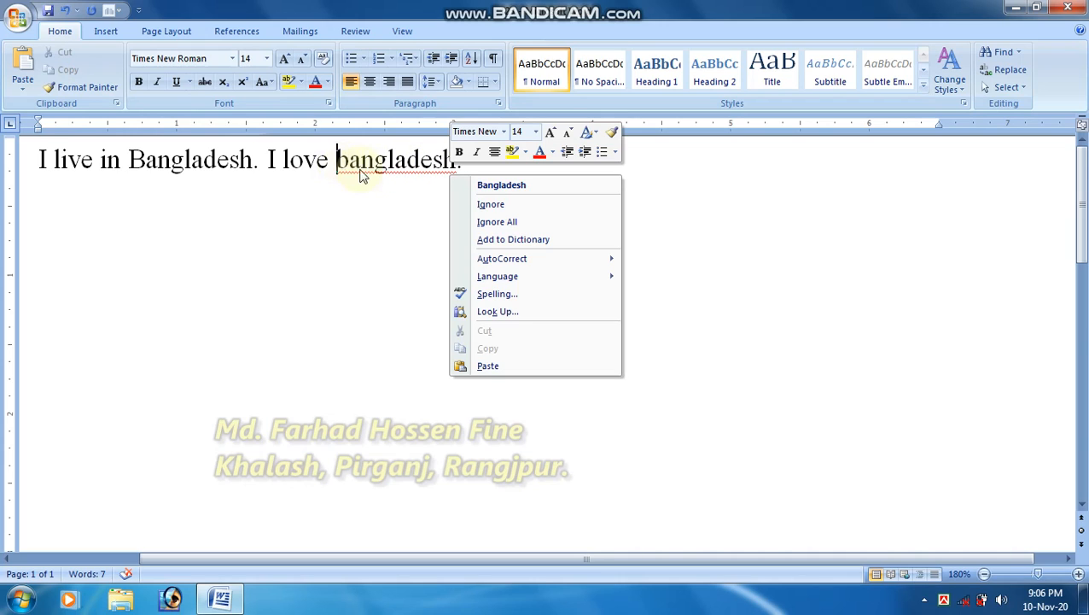
{"action": "left_click", "coordinate": [517, 190]}
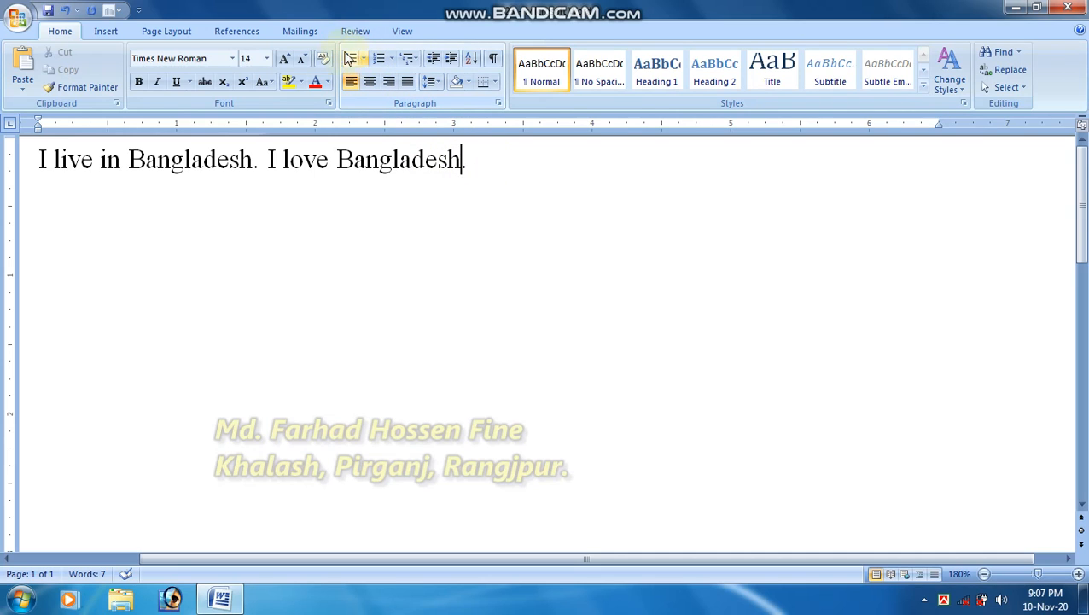
{"action": "left_click", "coordinate": [478, 168]}
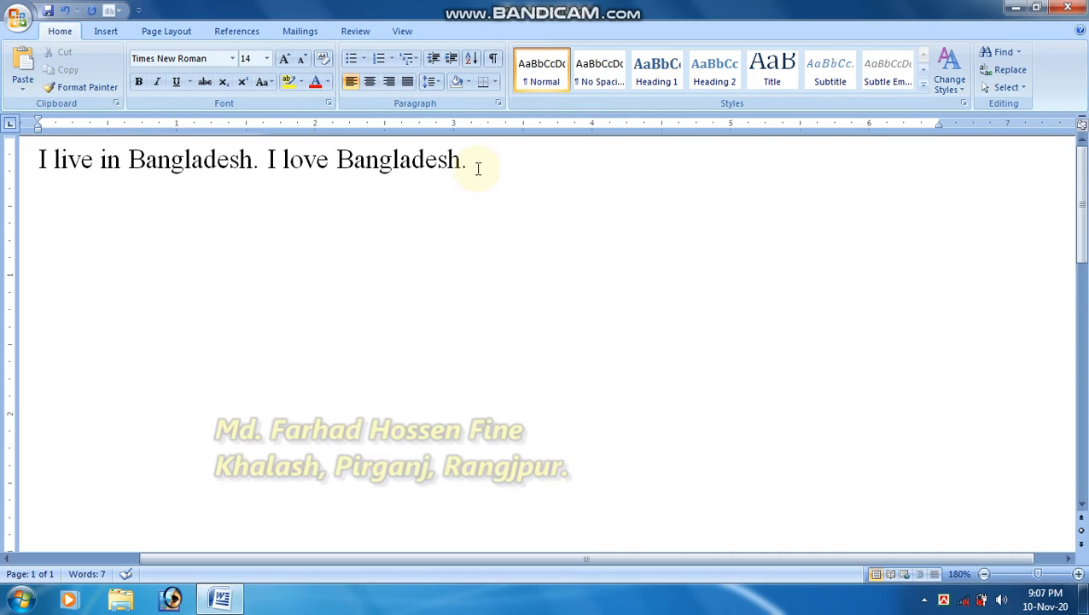
Step: Put "I love Bangladesh." on its own line and format both sentences as a list with arrow bullets
{"action": "left_click", "coordinate": [271, 164]}
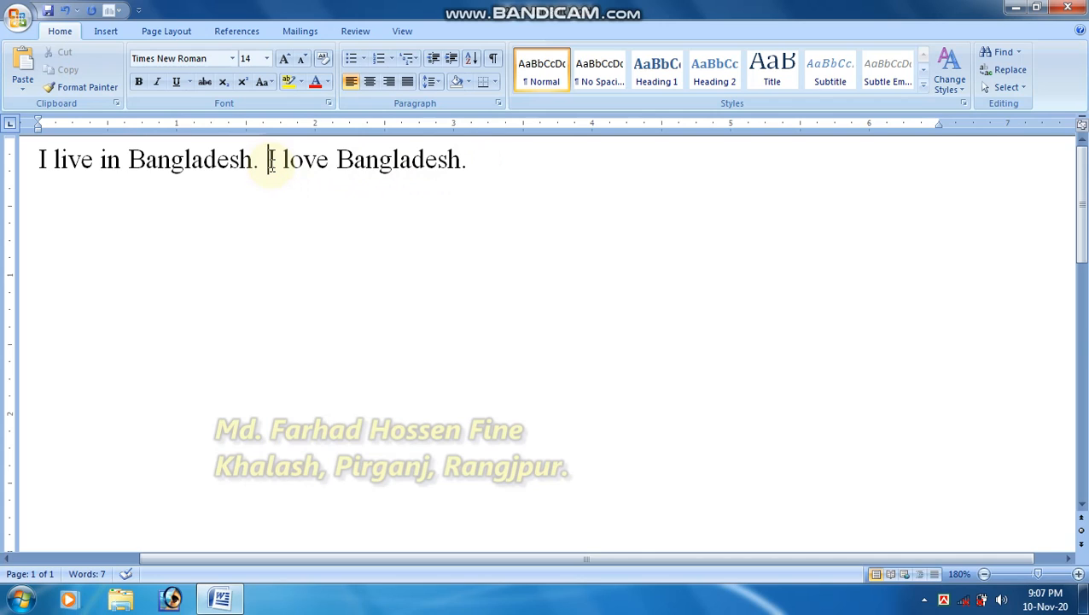
{"action": "key", "text": "Return"}
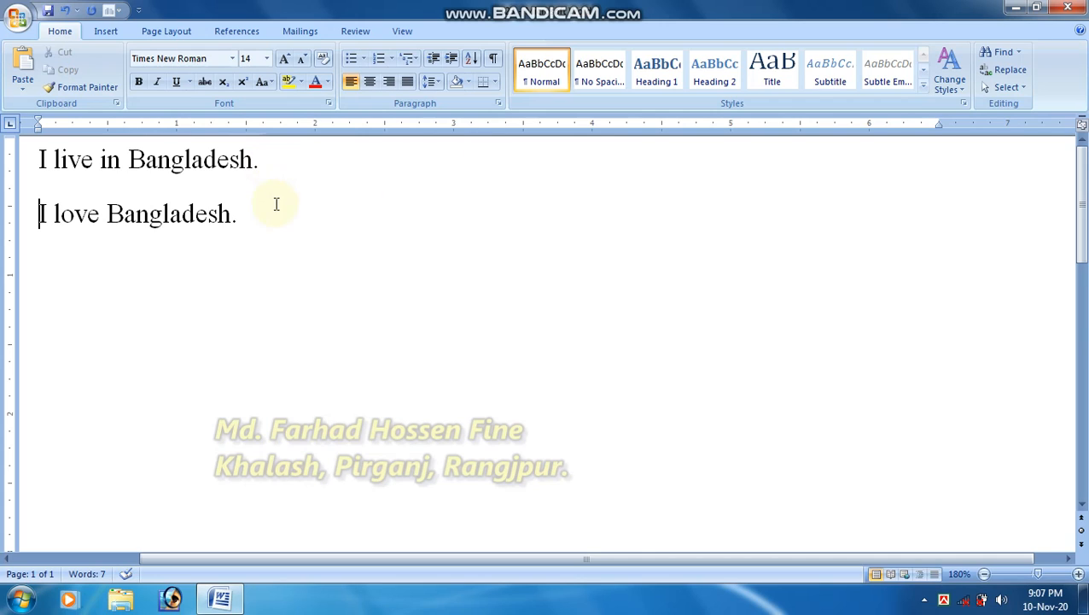
{"action": "left_click_drag", "start_coordinate": [279, 231], "coordinate": [41, 154]}
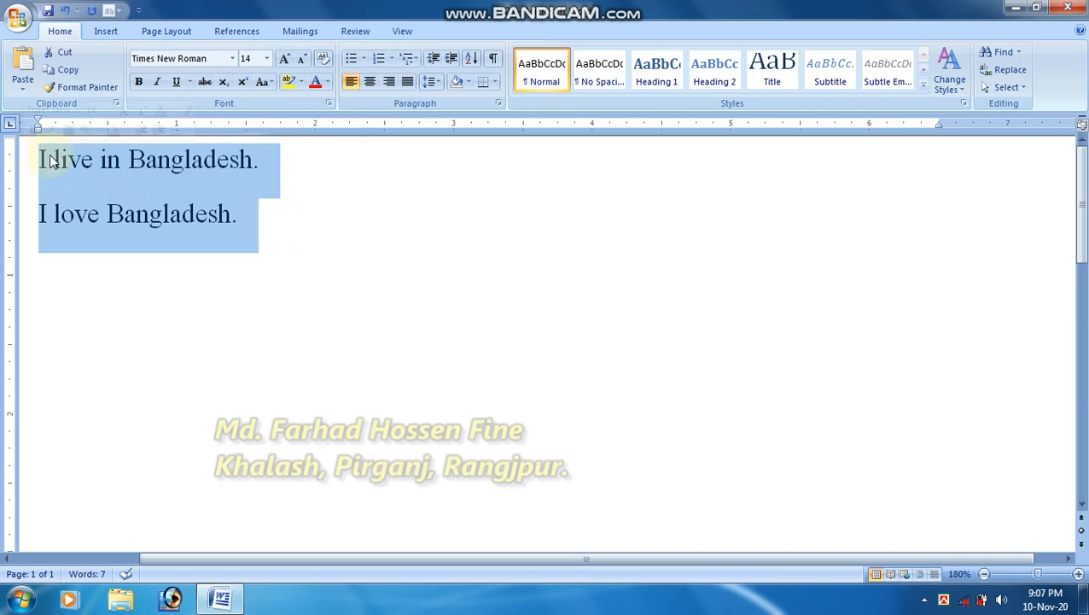
{"action": "left_click", "coordinate": [365, 60]}
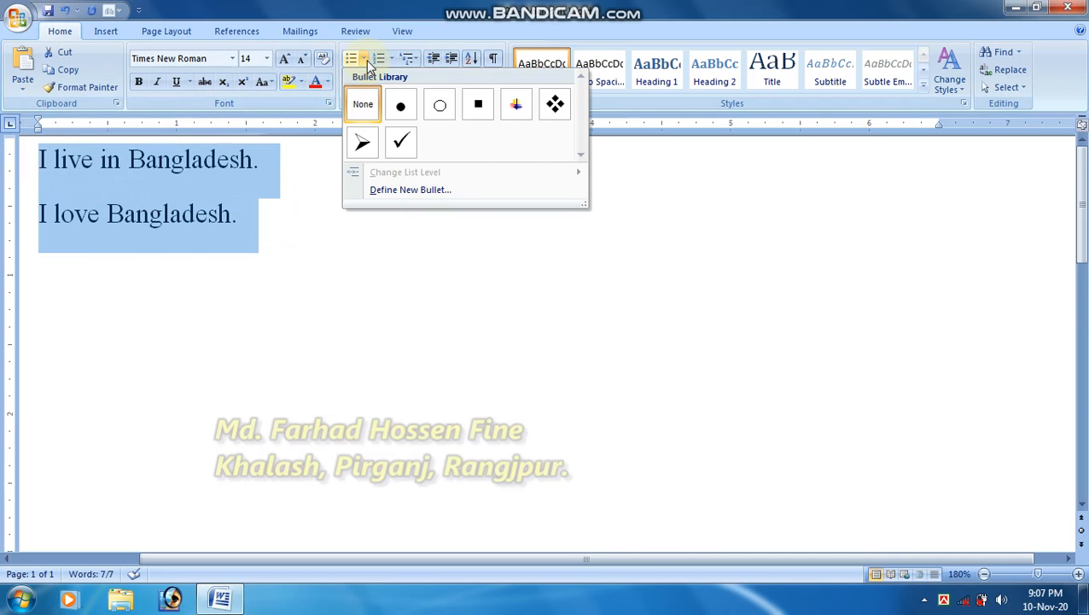
{"action": "left_click", "coordinate": [364, 143]}
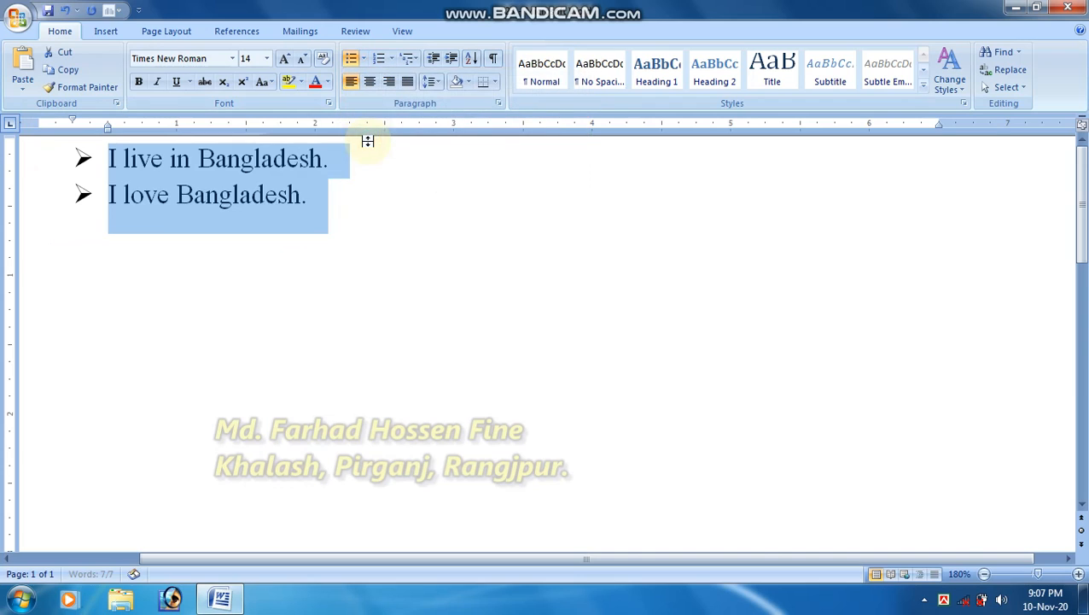
Step: Add a third bulleted sentence introducing the author by name, followed by a new empty bulleted item
{"action": "left_click", "coordinate": [337, 189]}
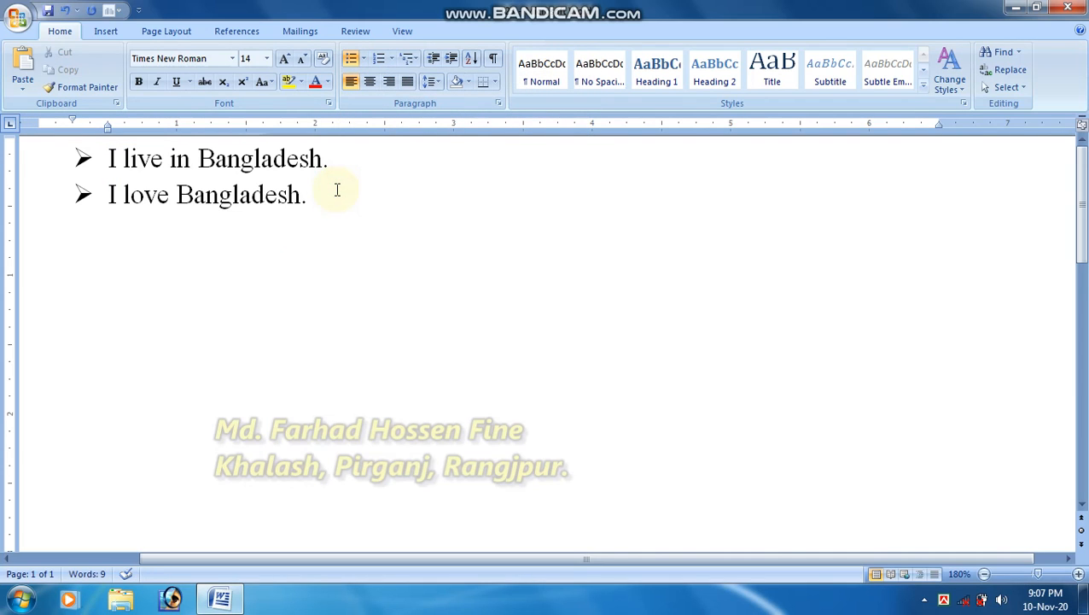
{"action": "key", "text": "Return"}
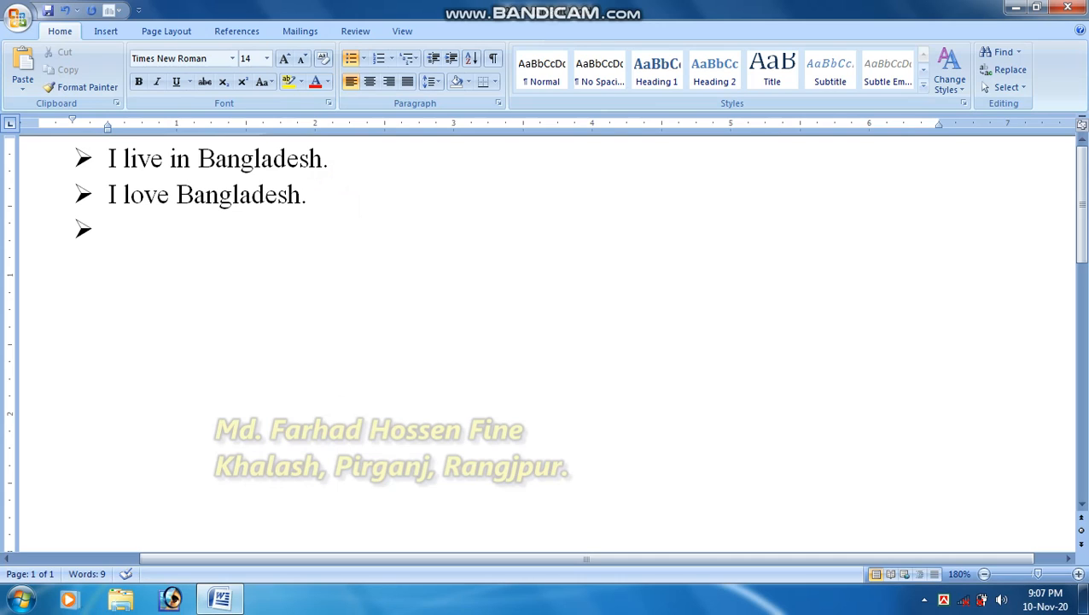
{"action": "type", "text": "My n"}
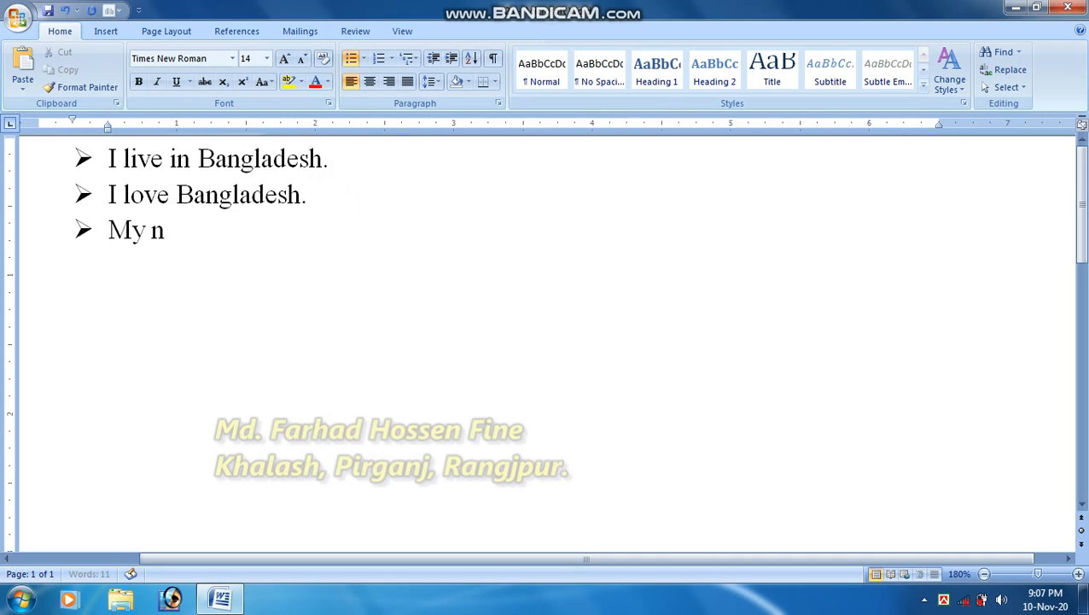
{"action": "type", "text": "ame is Fine."}
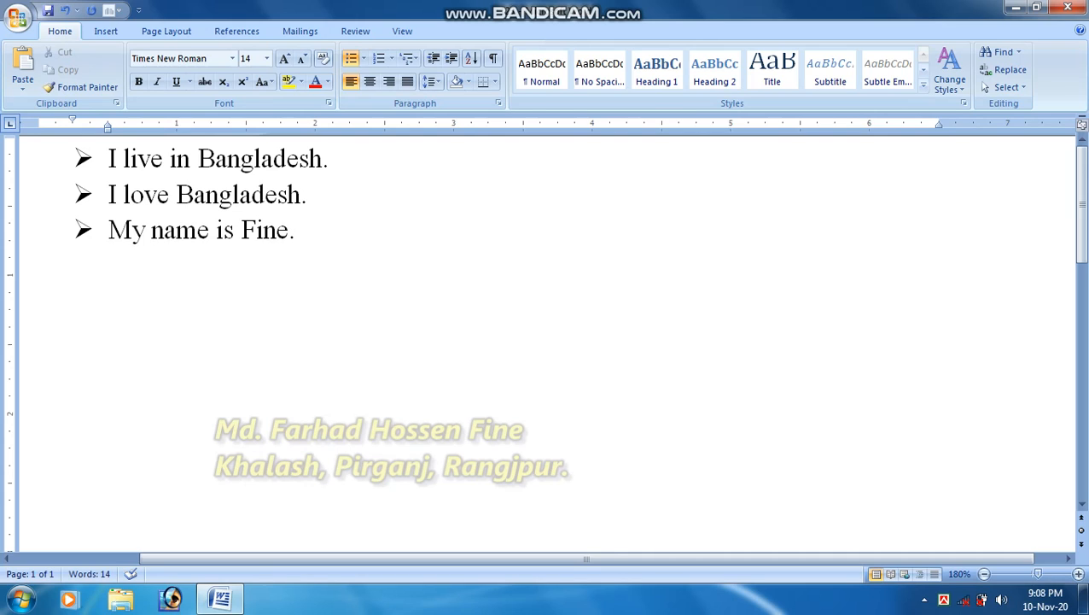
{"action": "key", "text": "Return"}
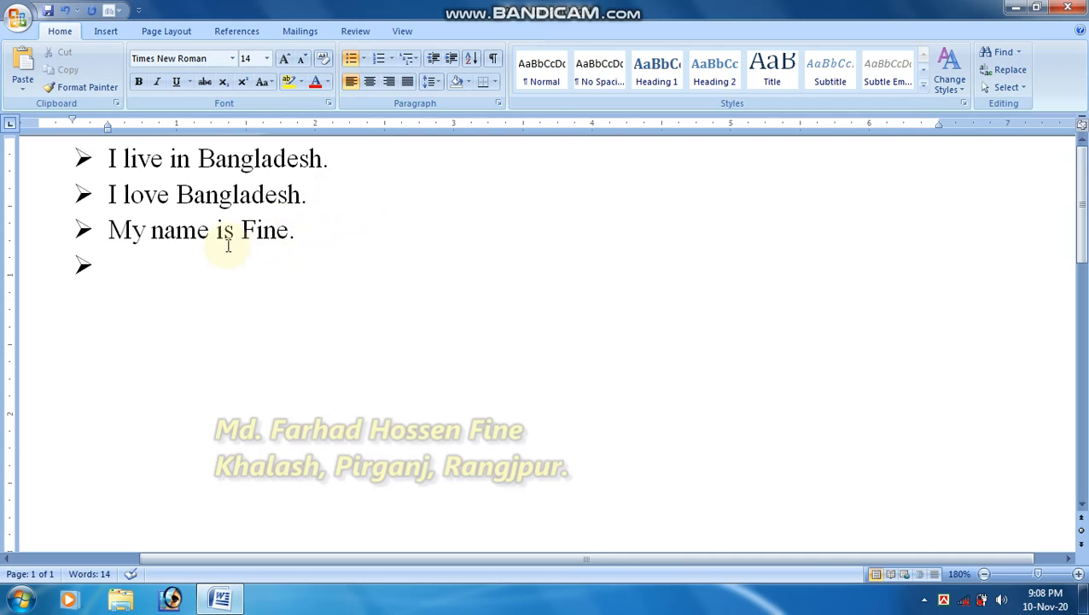
Step: Try ending the bulleted list at the empty fourth item, and undo it
{"action": "left_click", "coordinate": [125, 264]}
{"action": "key", "text": "Return"}
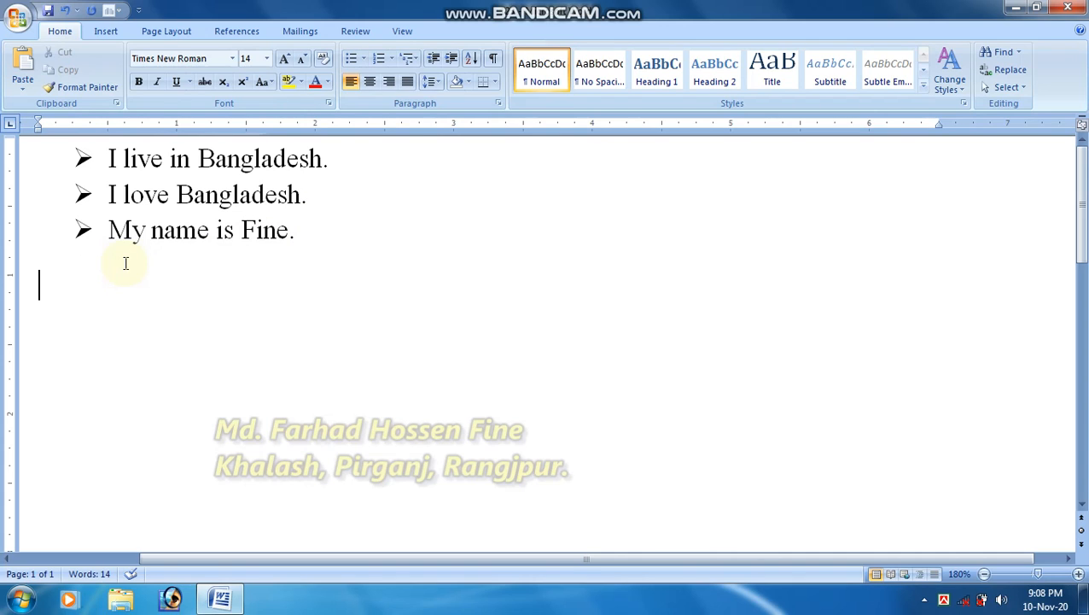
{"action": "key", "text": "ctrl+z"}
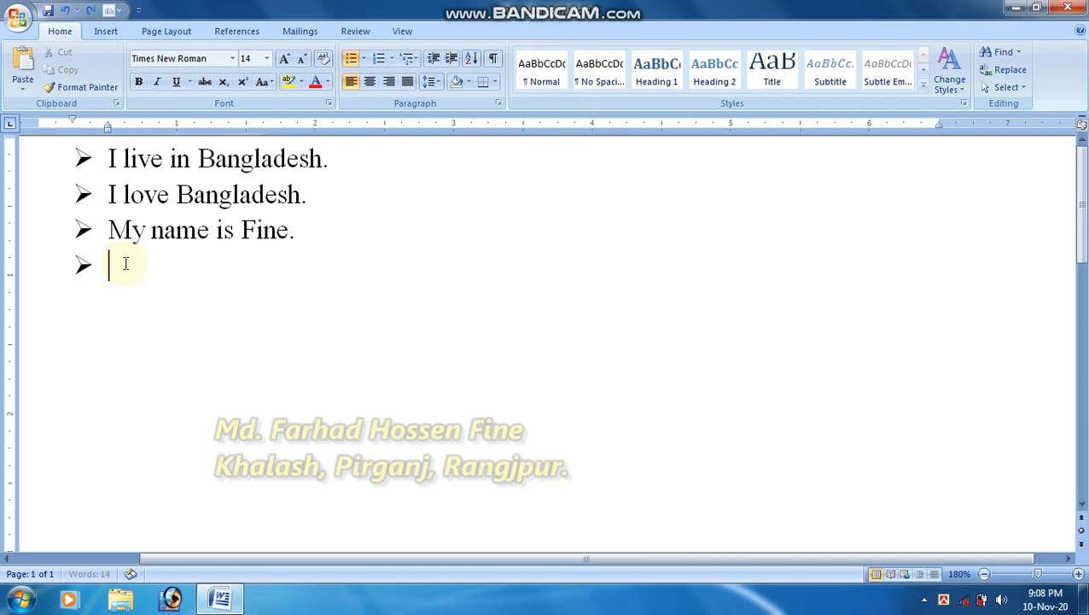
Step: Remove the bullet from the empty last line, and start a new bulleted item directly after the third sentence
{"action": "left_click", "coordinate": [353, 68]}
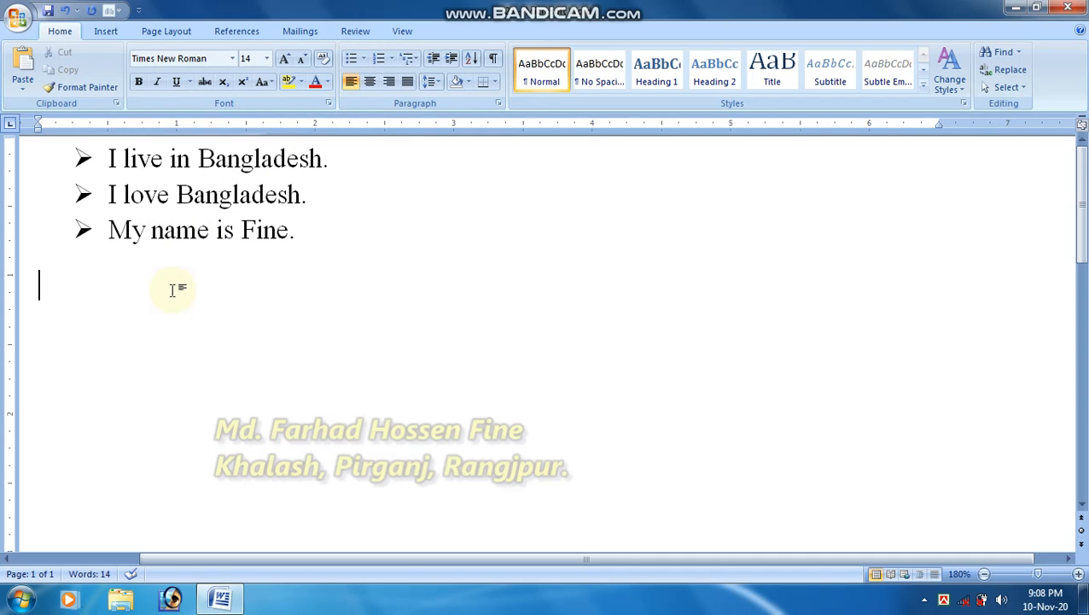
{"action": "left_click", "coordinate": [309, 232]}
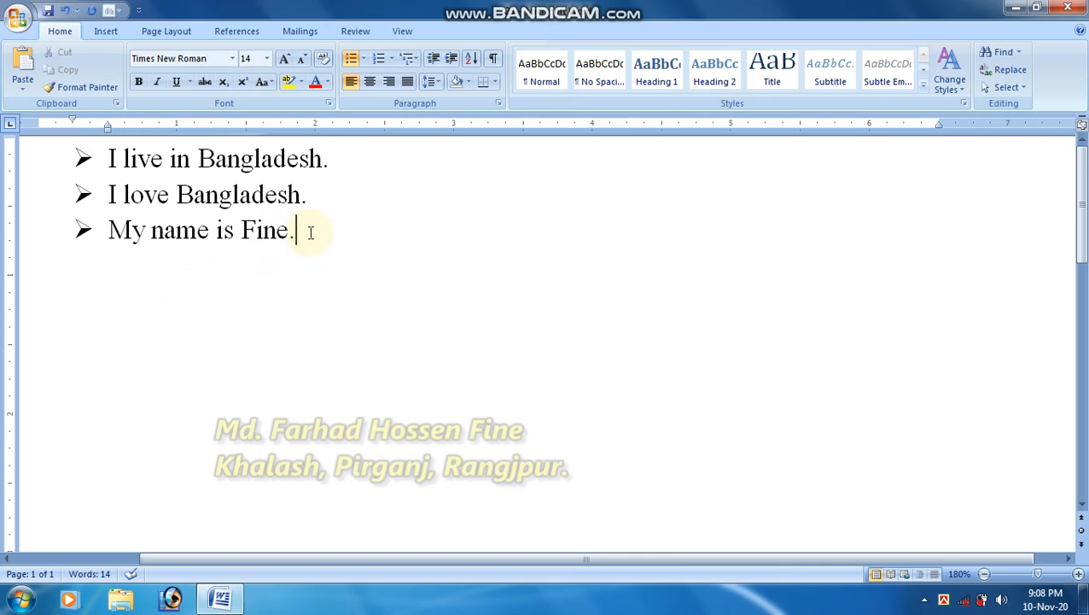
{"action": "key", "text": "Return"}
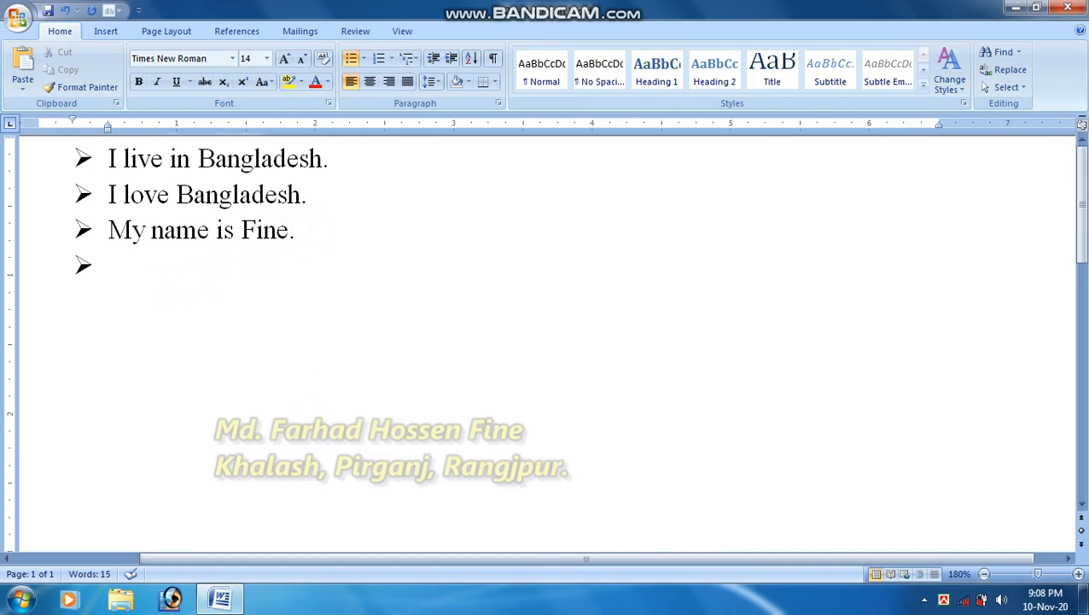
Step: End the bulleted list by removing the bullet from the empty fourth line
{"action": "key", "text": "Return"}
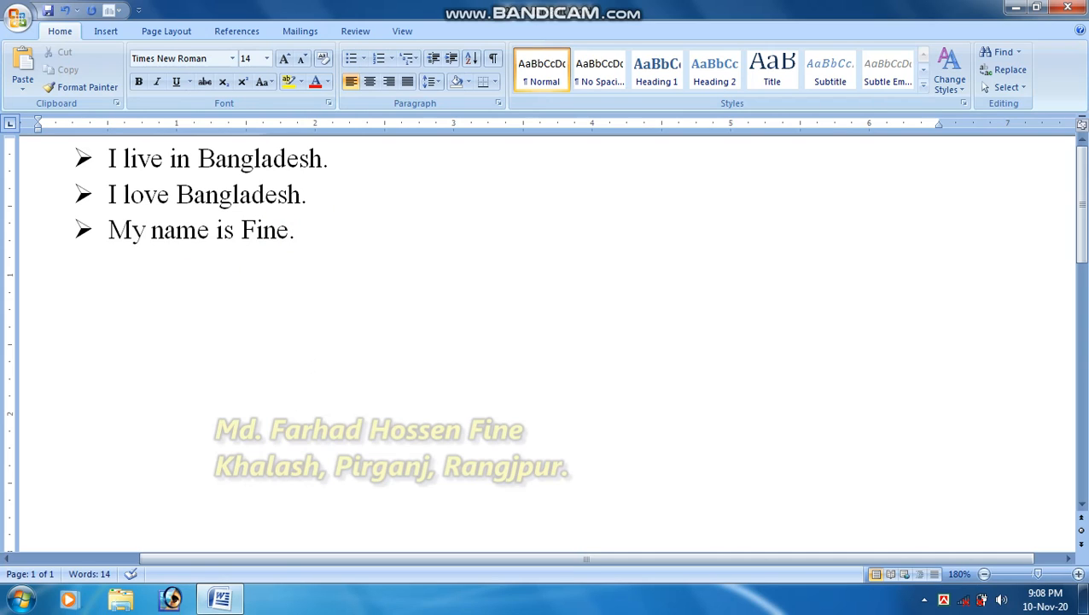
{"action": "key", "text": "ctrl+z"}
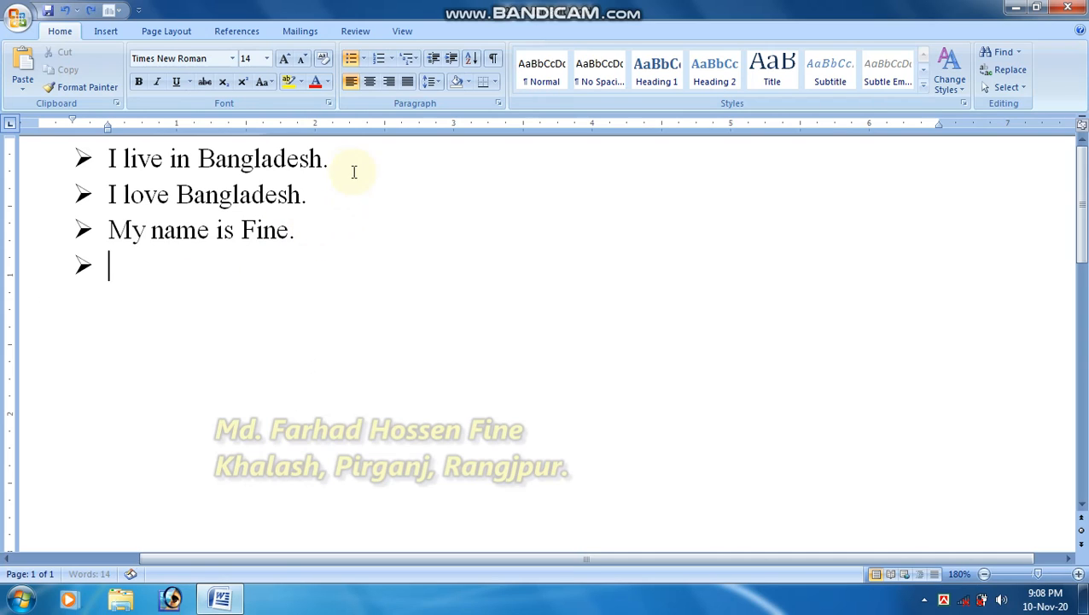
{"action": "left_click", "coordinate": [350, 62]}
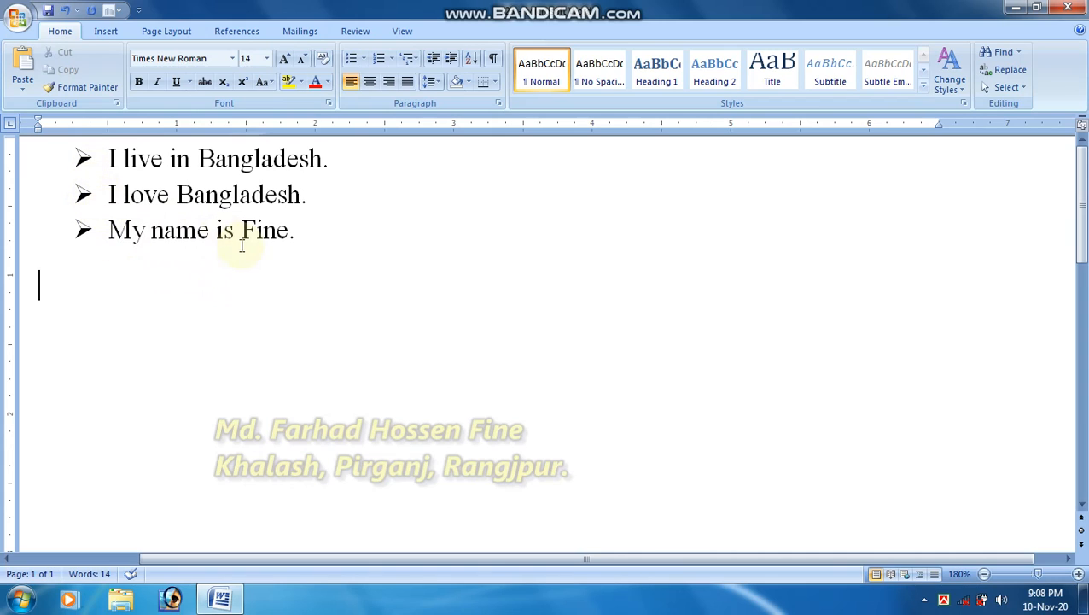
Step: Change the bullets of all three sentences to the four-diamond symbol from the bullet library
{"action": "left_click", "coordinate": [305, 234]}
{"action": "left_click_drag", "start_coordinate": [305, 234], "coordinate": [89, 161]}
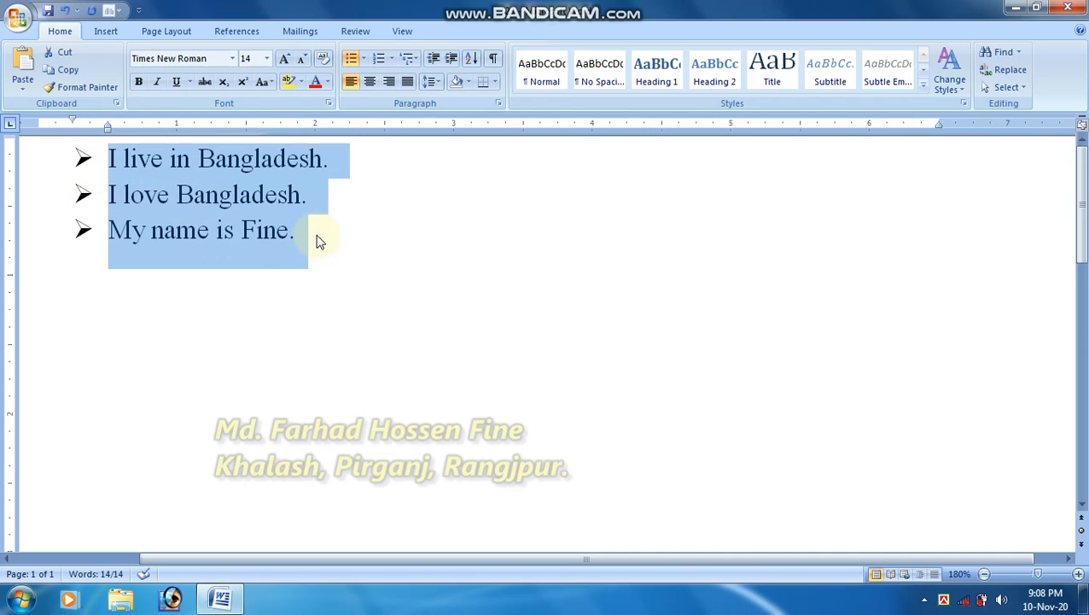
{"action": "left_click", "coordinate": [366, 63]}
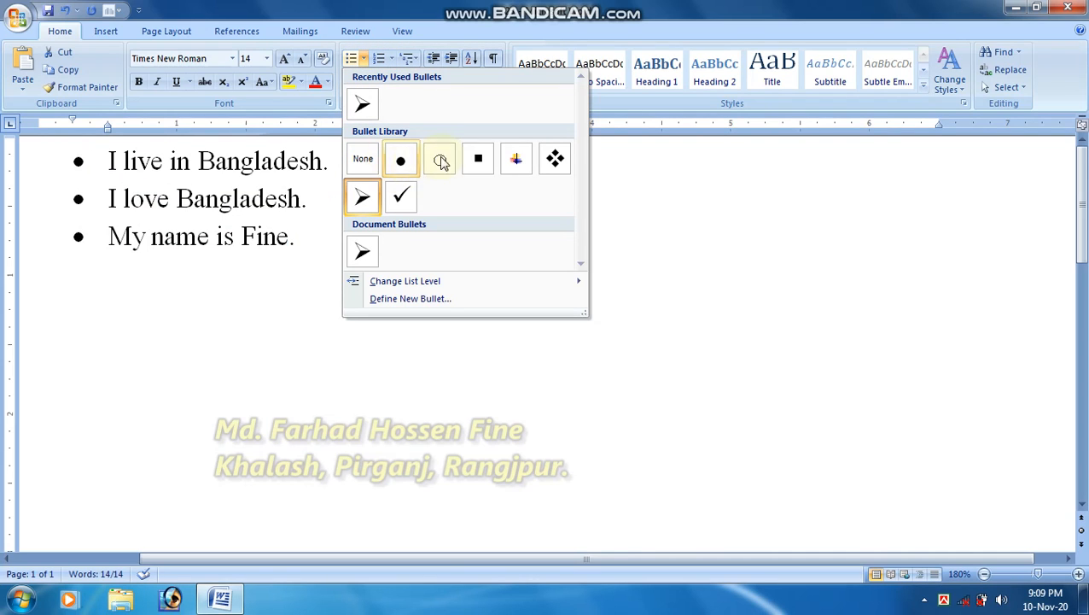
{"action": "left_click", "coordinate": [566, 159]}
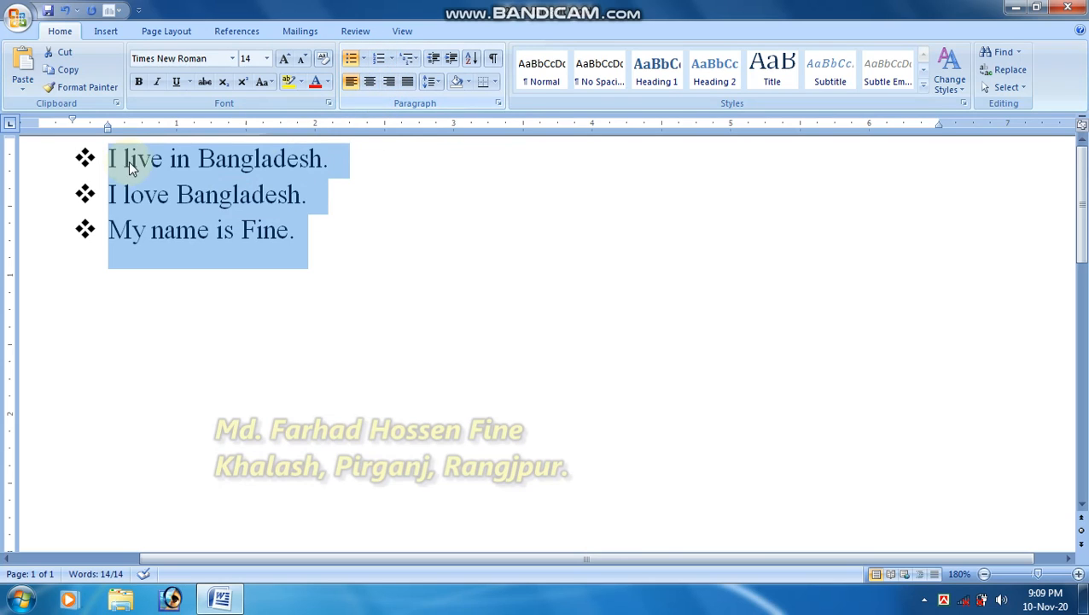
Step: Convert the three sentences to a numbered list in the 1) 2) 3) format
{"action": "left_click", "coordinate": [390, 59]}
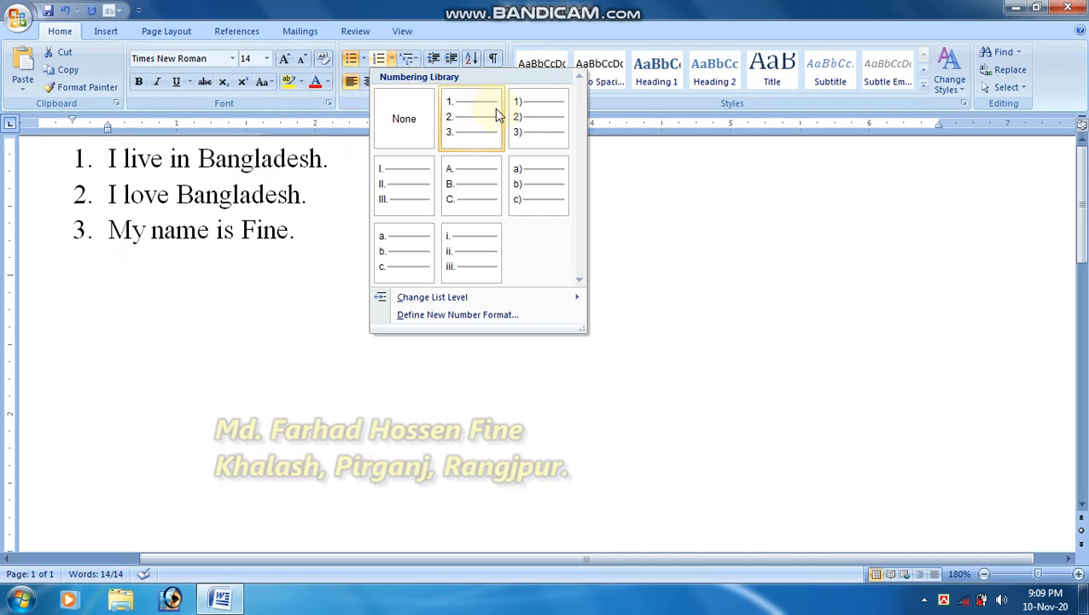
{"action": "left_click", "coordinate": [539, 118]}
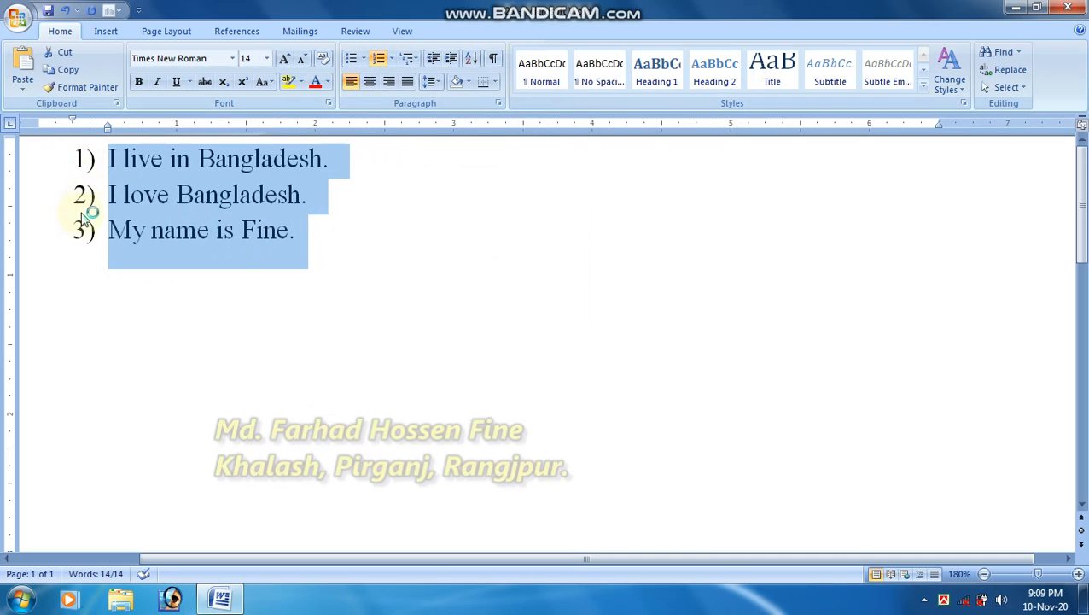
{"action": "left_click", "coordinate": [392, 63]}
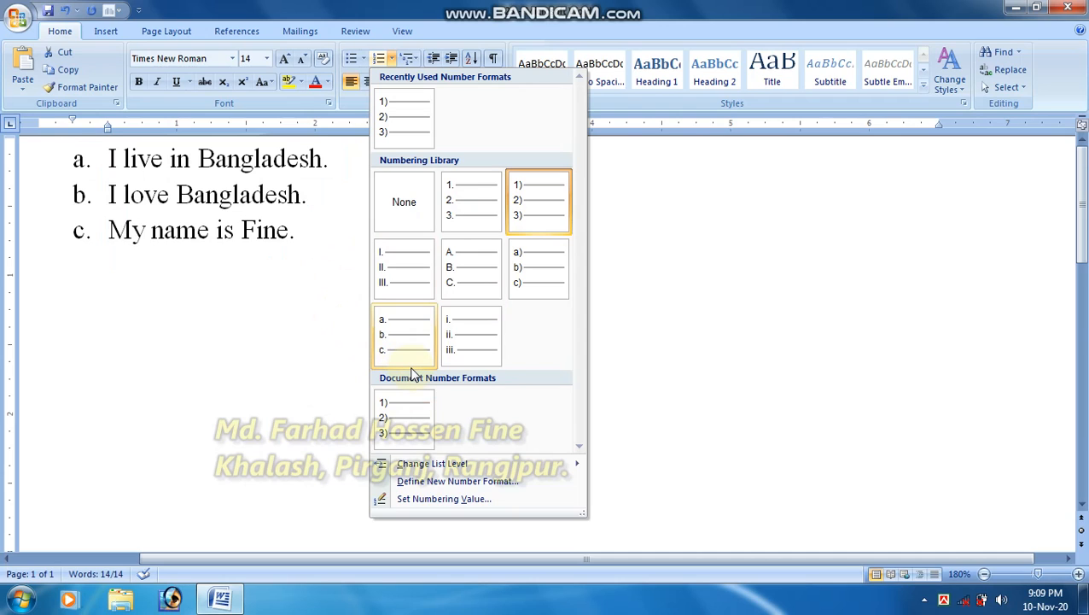
{"action": "left_click", "coordinate": [517, 205]}
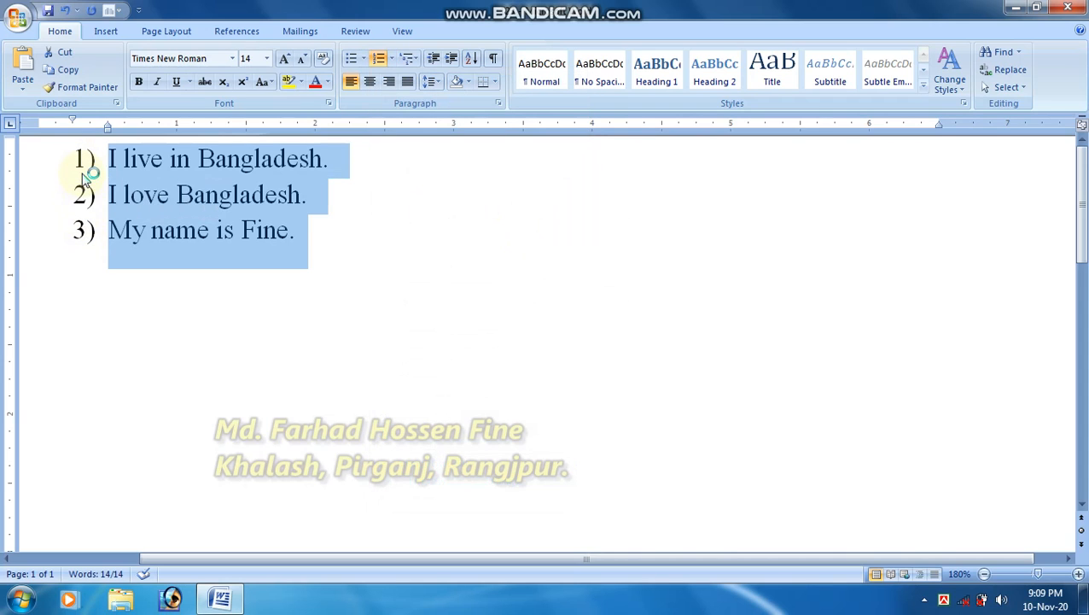
{"action": "left_click", "coordinate": [223, 193]}
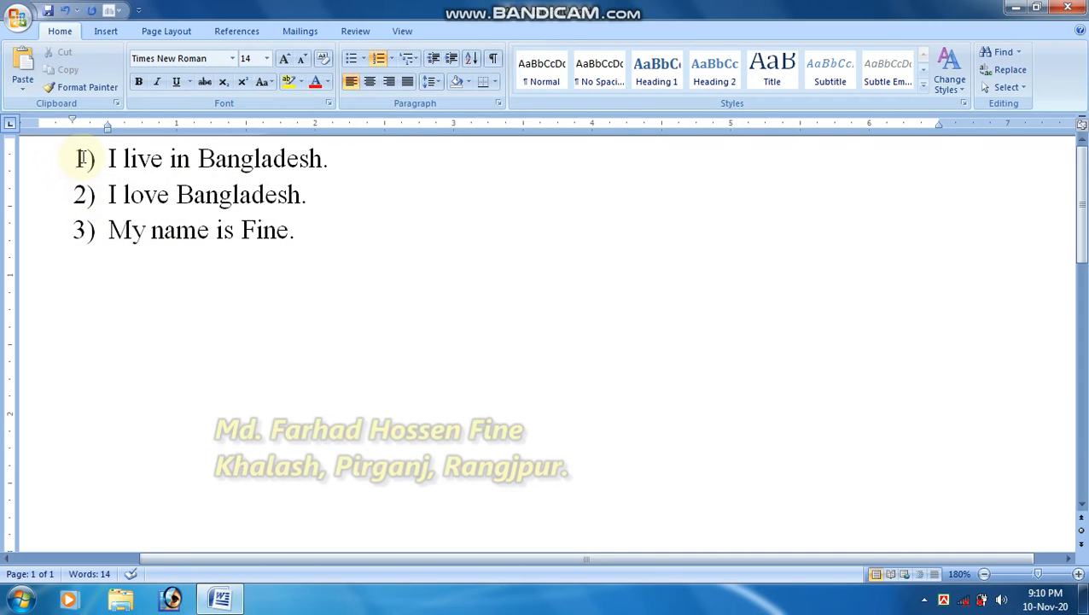
Step: Try retyping the first item's number as (1) to give the list fully parenthesised numbers
{"action": "left_click", "coordinate": [81, 158]}
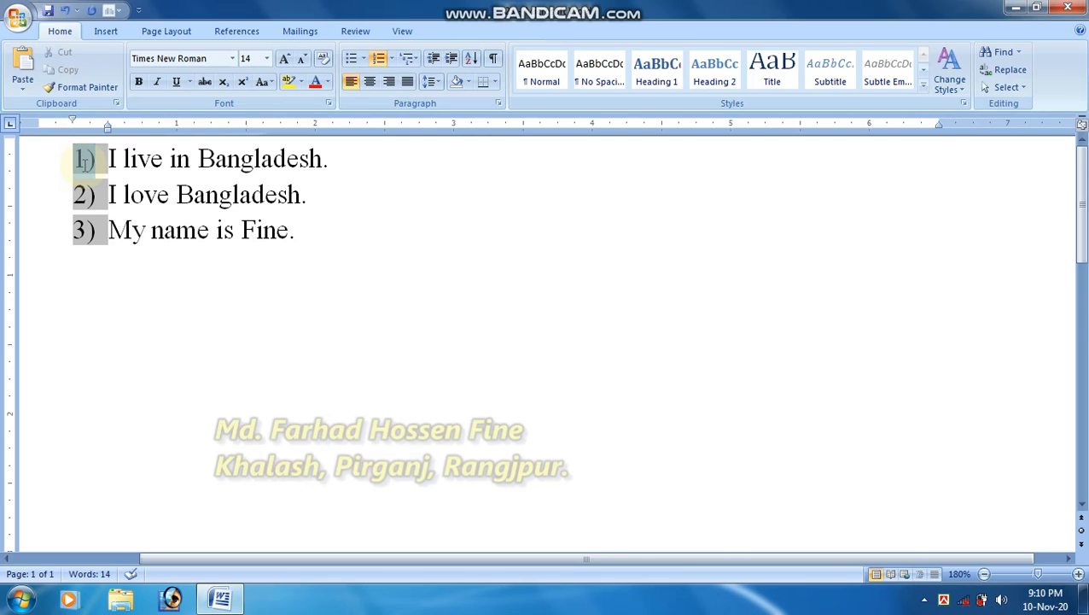
{"action": "type", "text": "("}
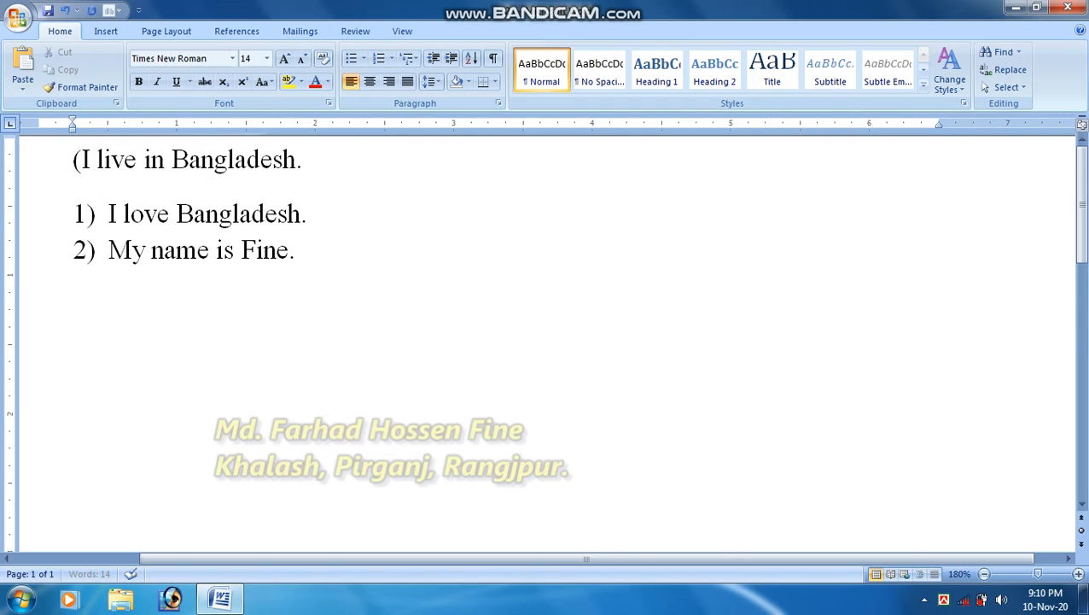
{"action": "type", "text": "1"}
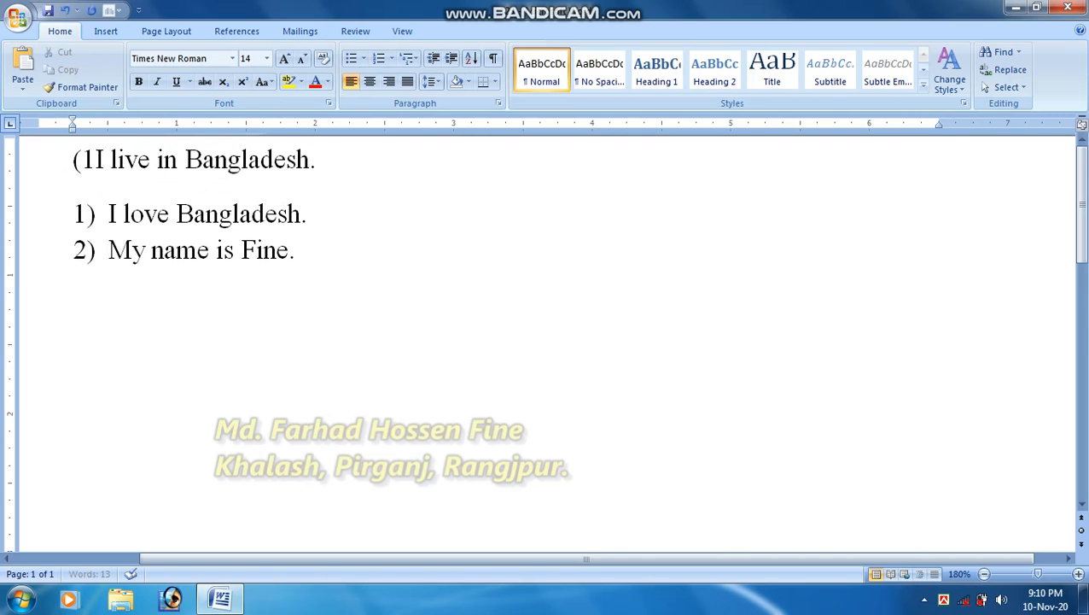
{"action": "type", "text": ")"}
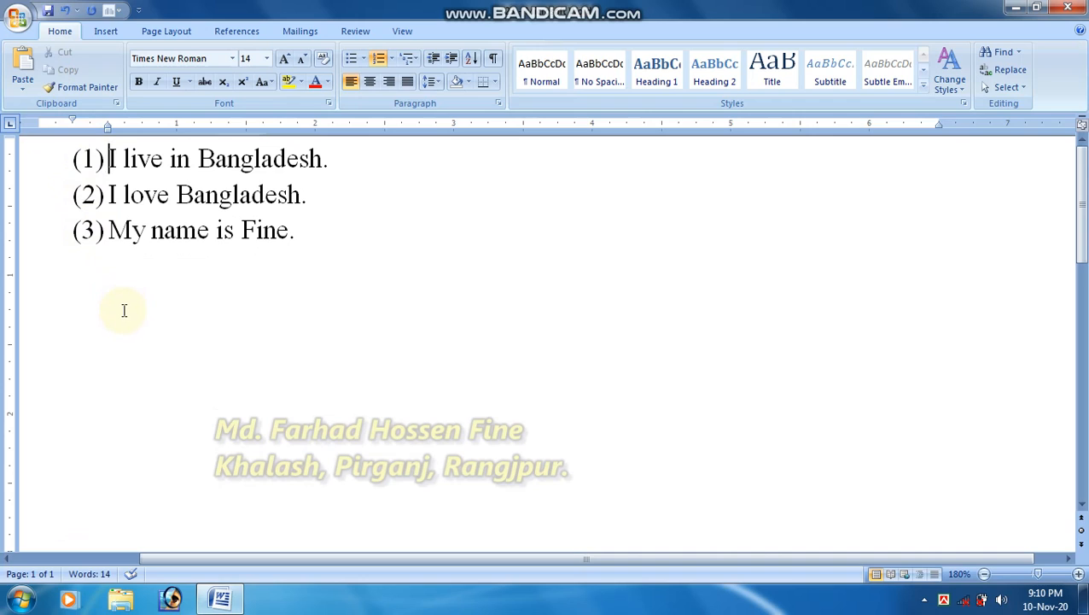
Step: Remove the parenthesised numbering and return the three sentences to the 1) 2) 3) format
{"action": "key", "text": "BackSpace"}
{"action": "key", "text": "BackSpace"}
{"action": "key", "text": "BackSpace"}
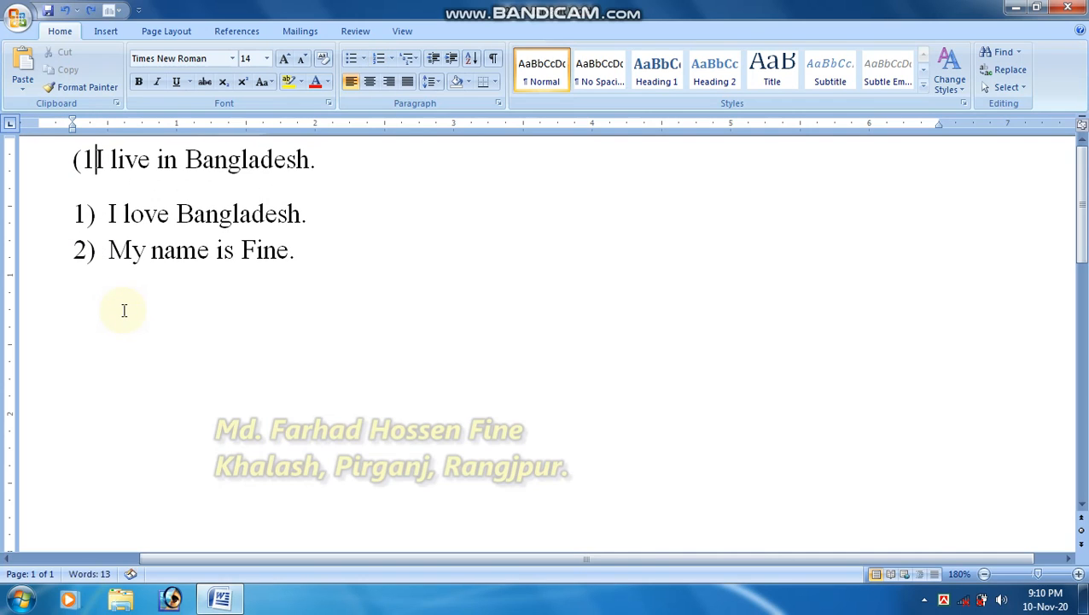
{"action": "key", "text": "ctrl+z"}
{"action": "key", "text": "ctrl+z"}
{"action": "left_click", "coordinate": [170, 193]}
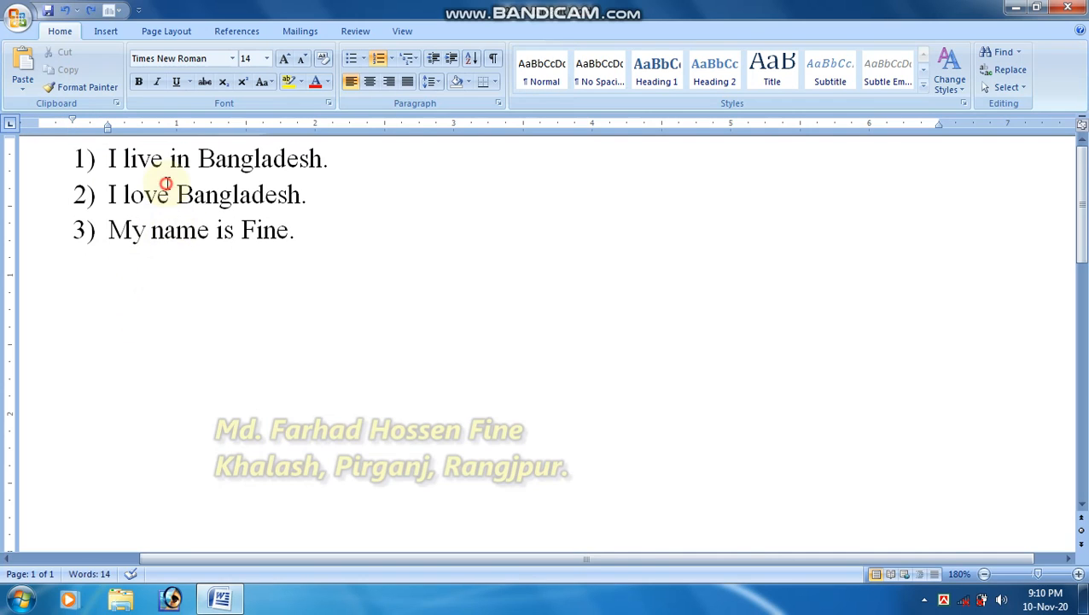
Step: Replace the first sentence's list number with (1) so the whole list takes the (1) (2) (3) format
{"action": "left_click", "coordinate": [80, 158]}
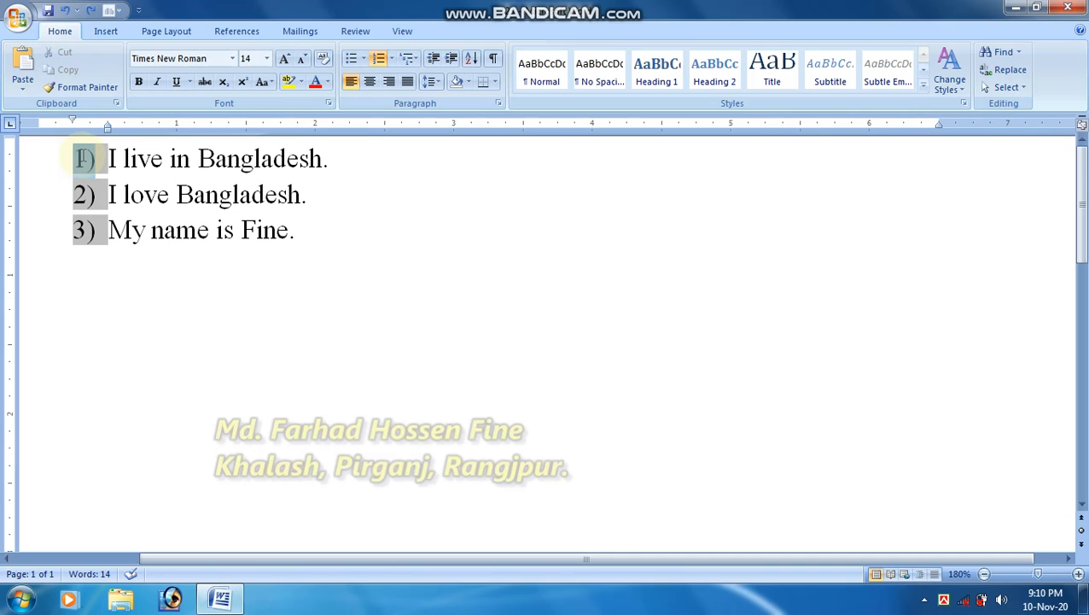
{"action": "type", "text": "("}
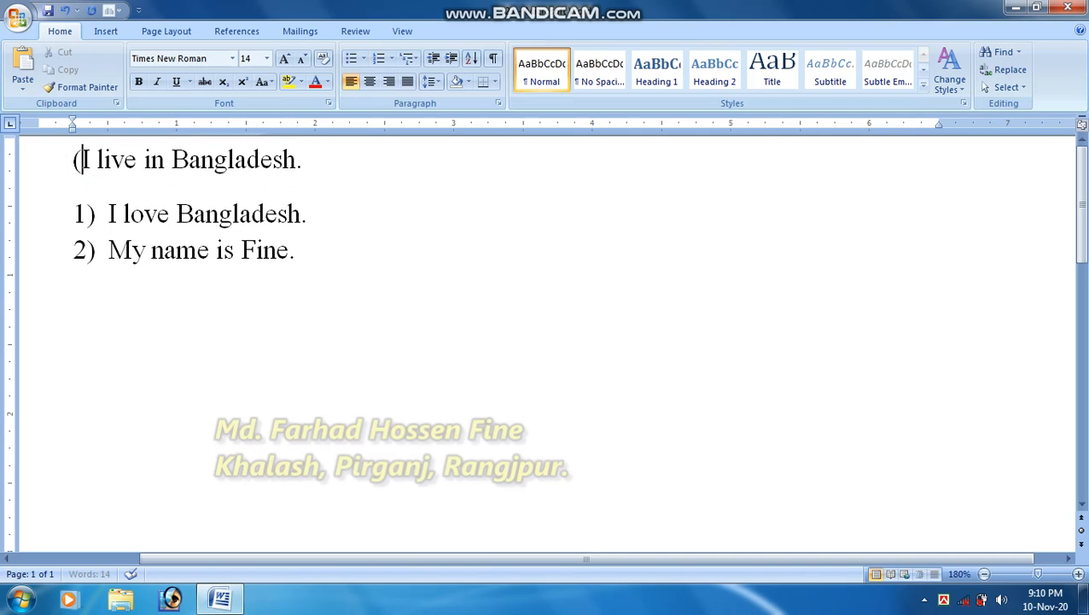
{"action": "type", "text": "1"}
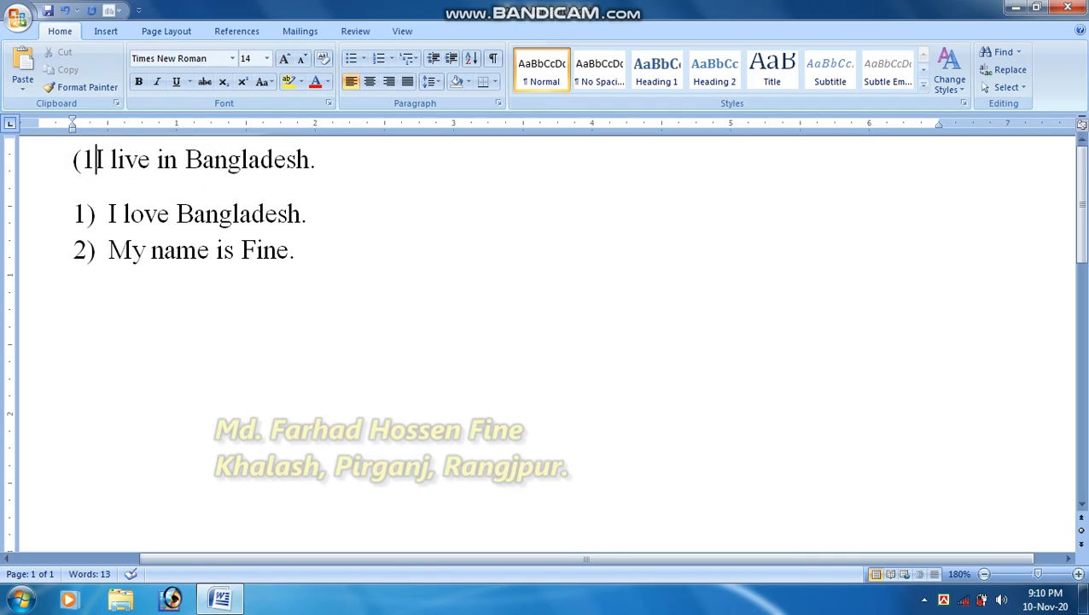
{"action": "type", "text": ")"}
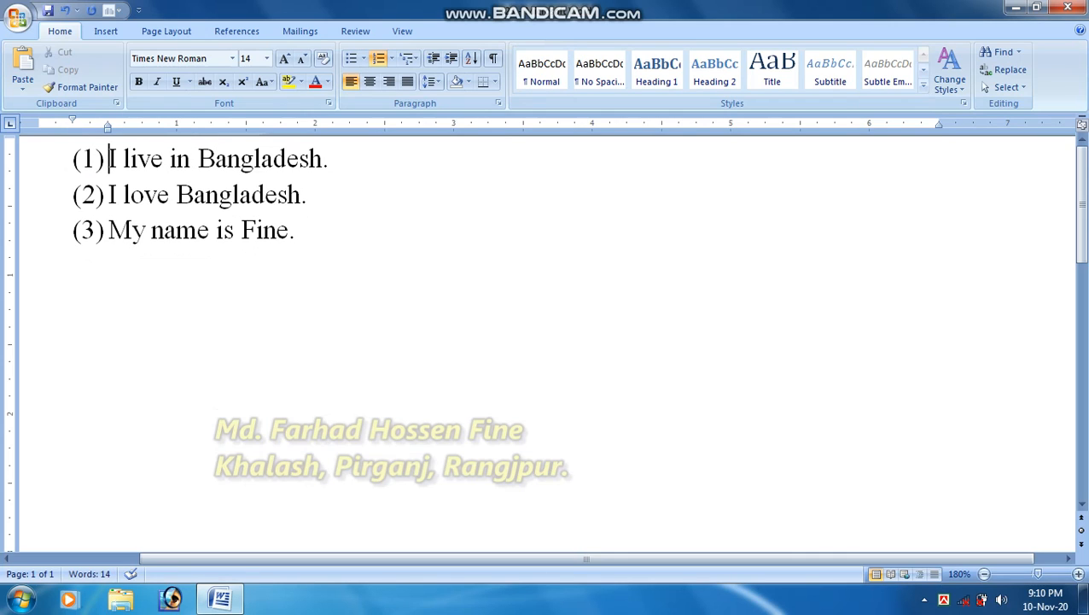
Step: Add two more numbered items reading "jhgj" after the third sentence, and end the list
{"action": "left_click", "coordinate": [313, 233]}
{"action": "key", "text": "Return"}
{"action": "type", "text": "jhgj"}
{"action": "key", "text": "Return"}
{"action": "type", "text": "jhgj"}
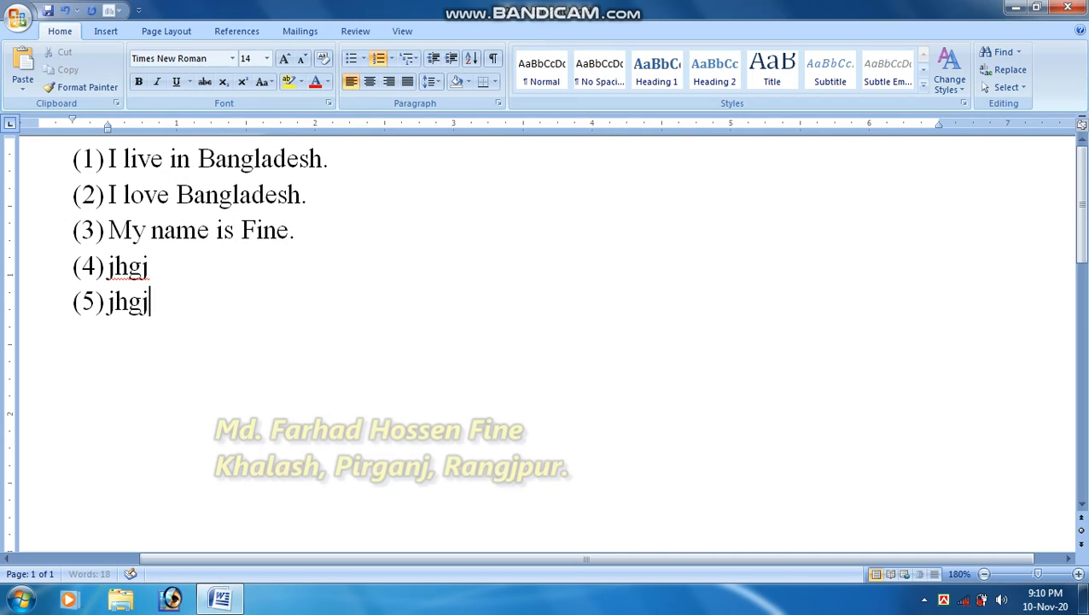
{"action": "key", "text": "Return"}
{"action": "key", "text": "Return"}
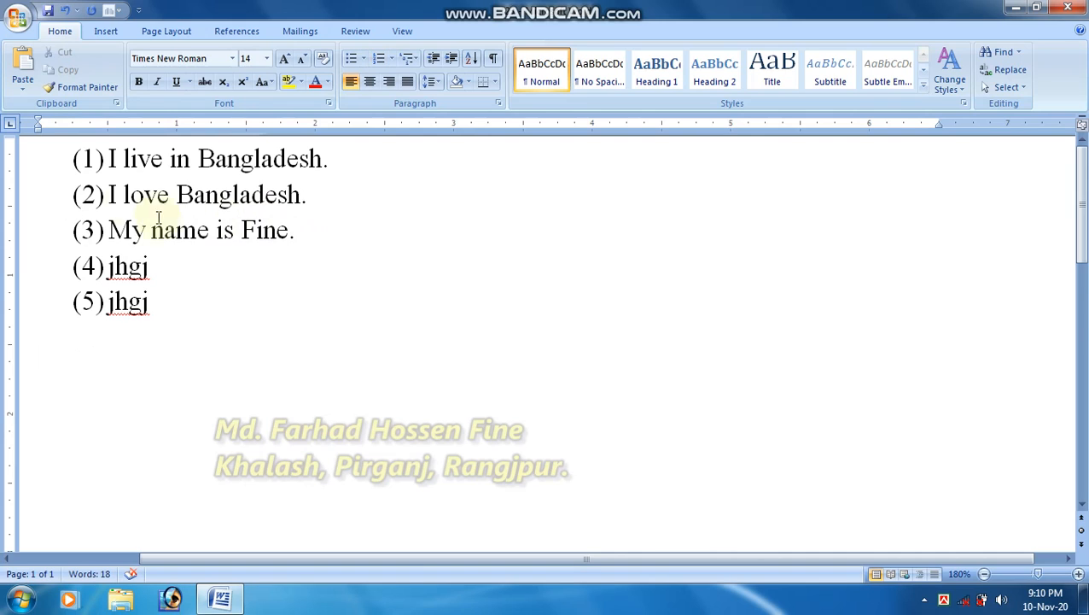
Step: Change the numbering of all five list items to the lowercase a) b) c) format
{"action": "left_click_drag", "start_coordinate": [156, 307], "coordinate": [108, 171]}
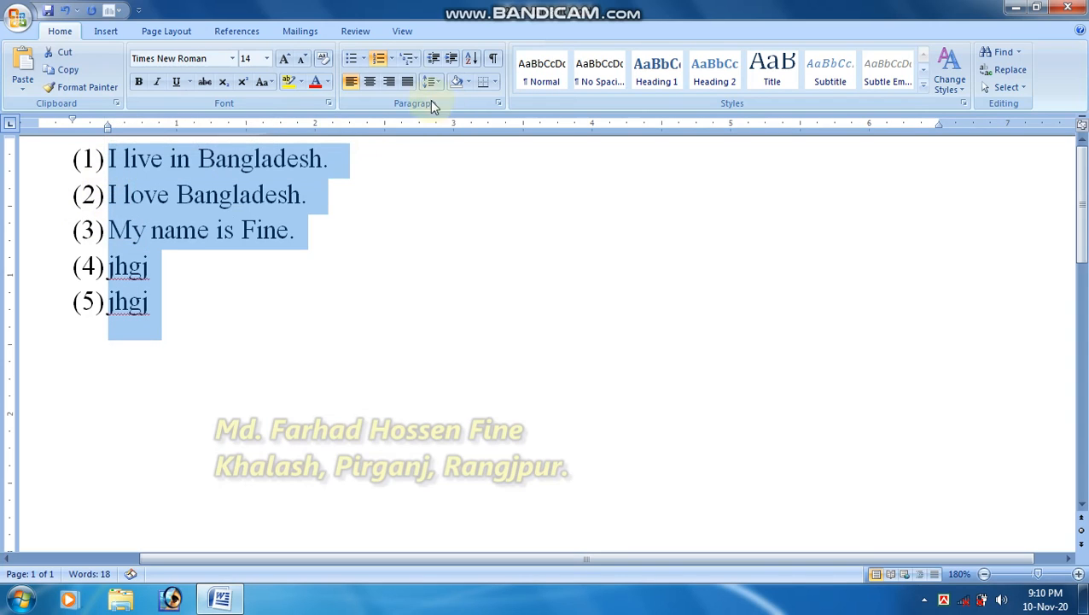
{"action": "left_click", "coordinate": [391, 60]}
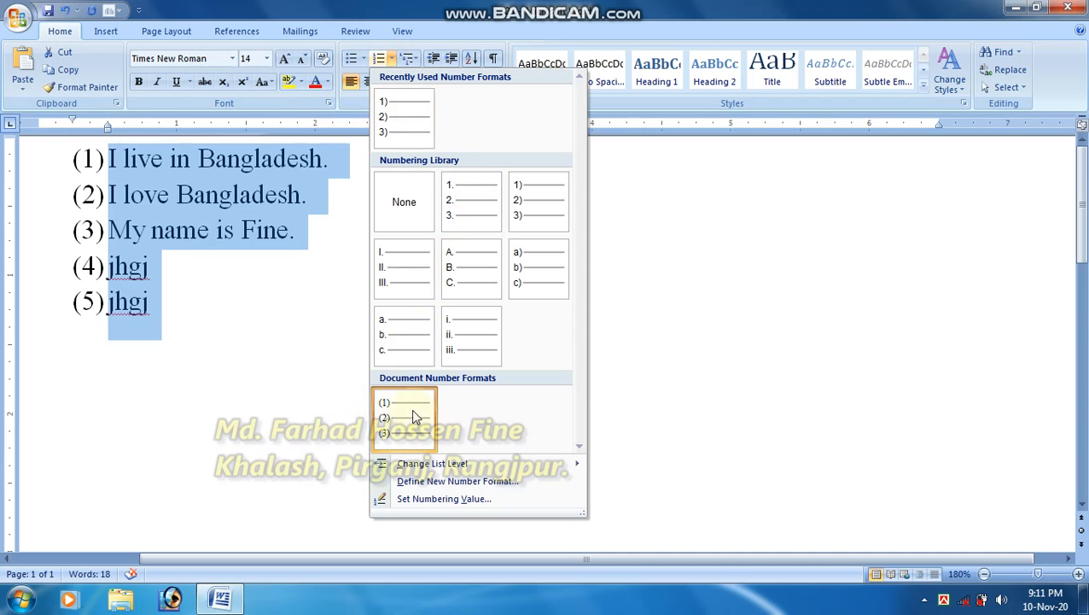
{"action": "left_click", "coordinate": [538, 296]}
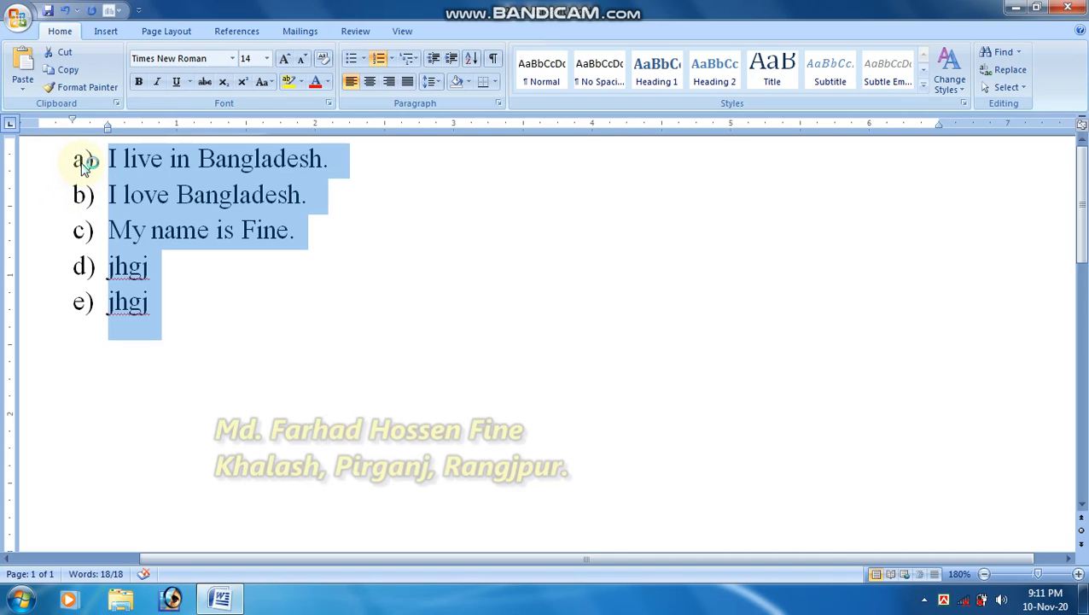
Step: Replace the first item's letter label with (a) so all five items use fully parenthesised letters
{"action": "left_click", "coordinate": [81, 162]}
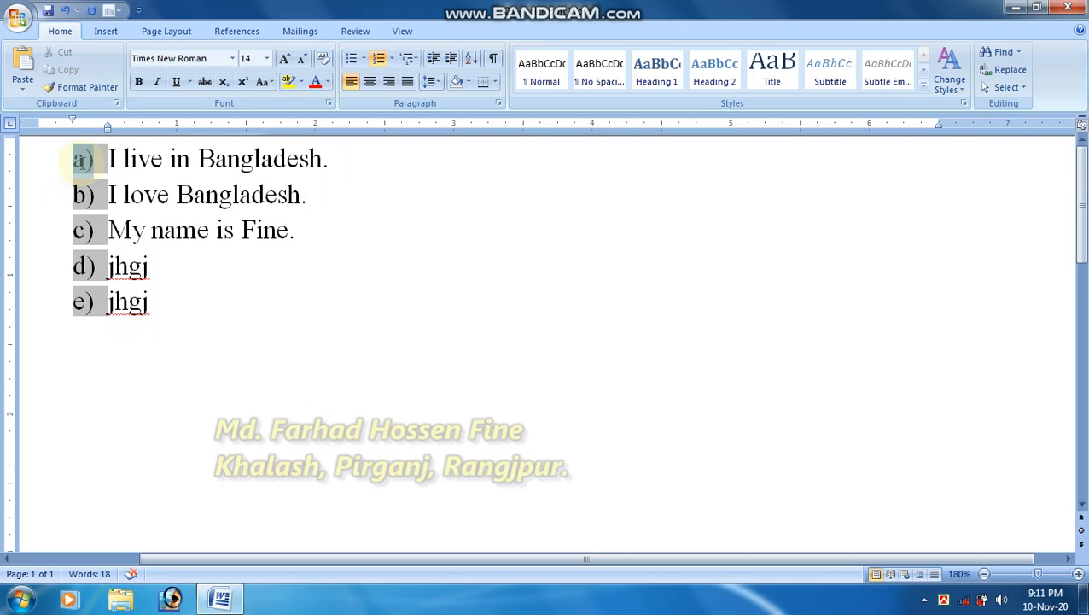
{"action": "type", "text": "(a"}
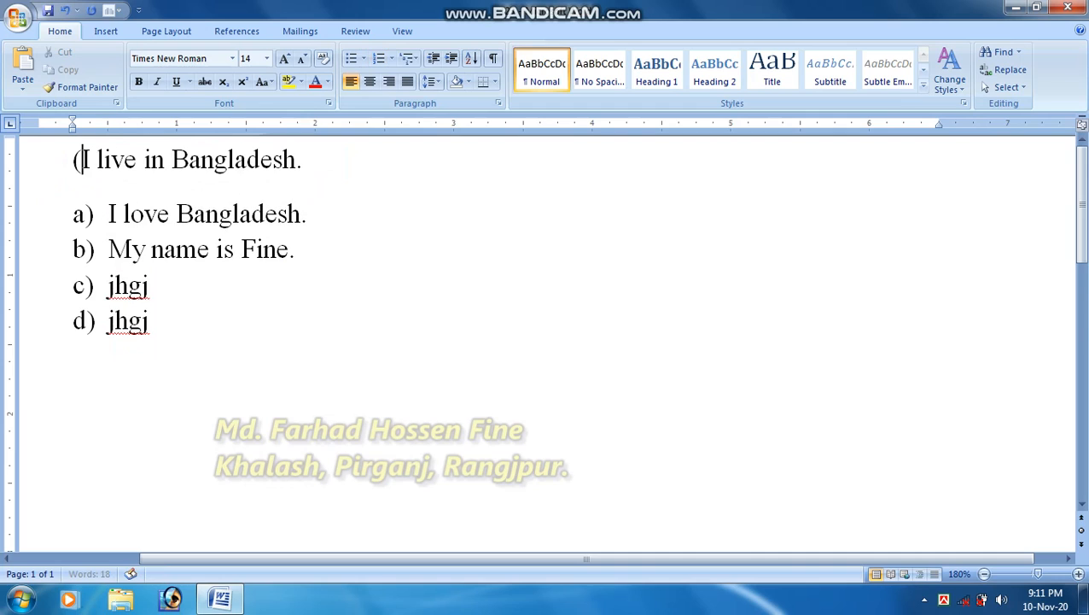
{"action": "type", "text": ")"}
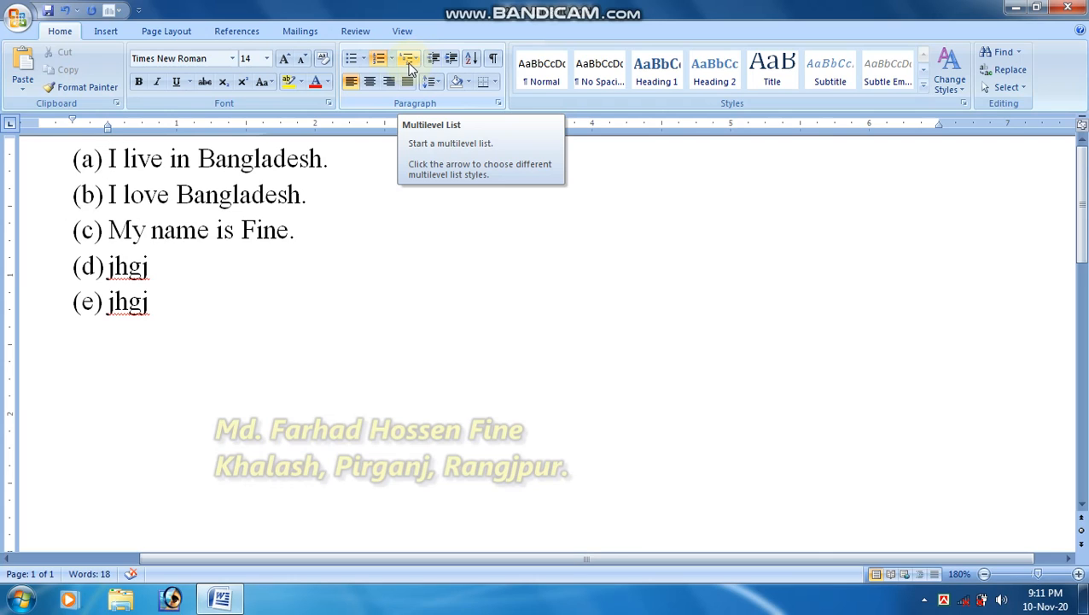
Step: Remove the numbering from all five list items, and place the cursor at the end of the first sentence
{"action": "left_click", "coordinate": [218, 170]}
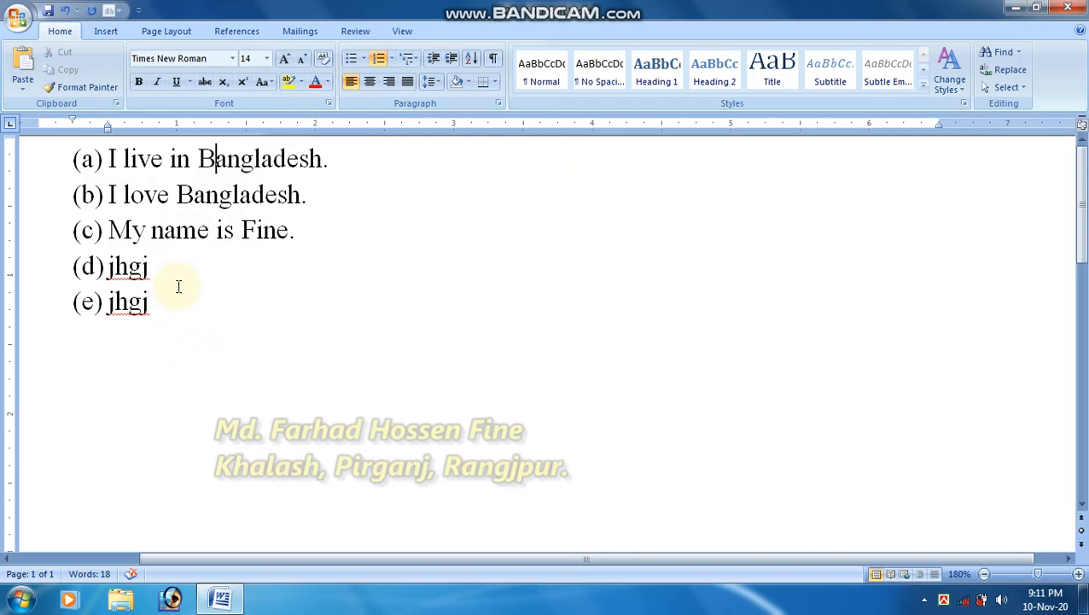
{"action": "left_click_drag", "start_coordinate": [175, 300], "coordinate": [54, 160]}
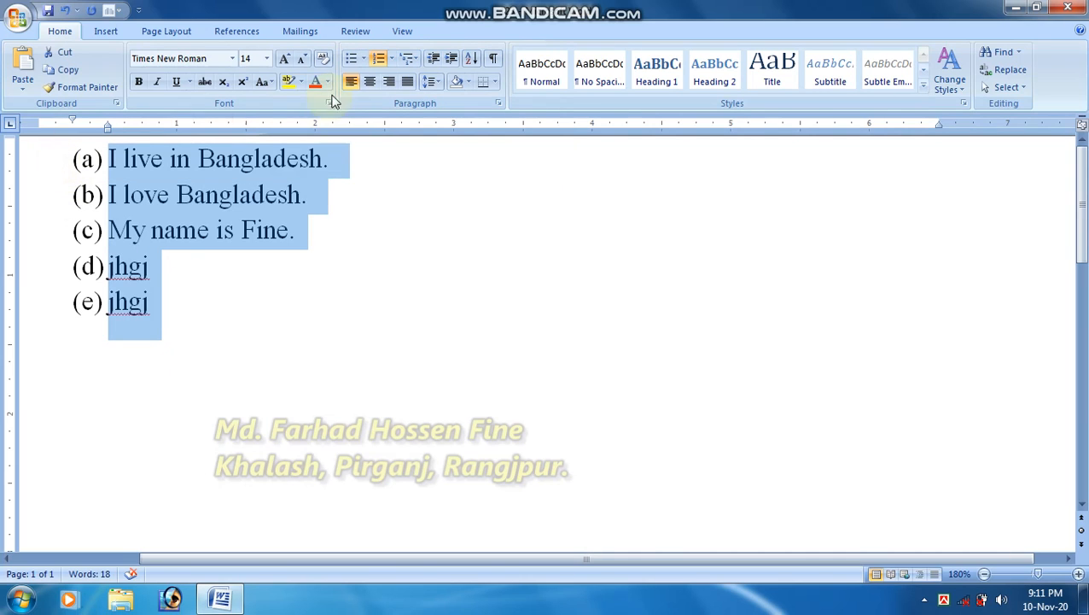
{"action": "left_click", "coordinate": [393, 63]}
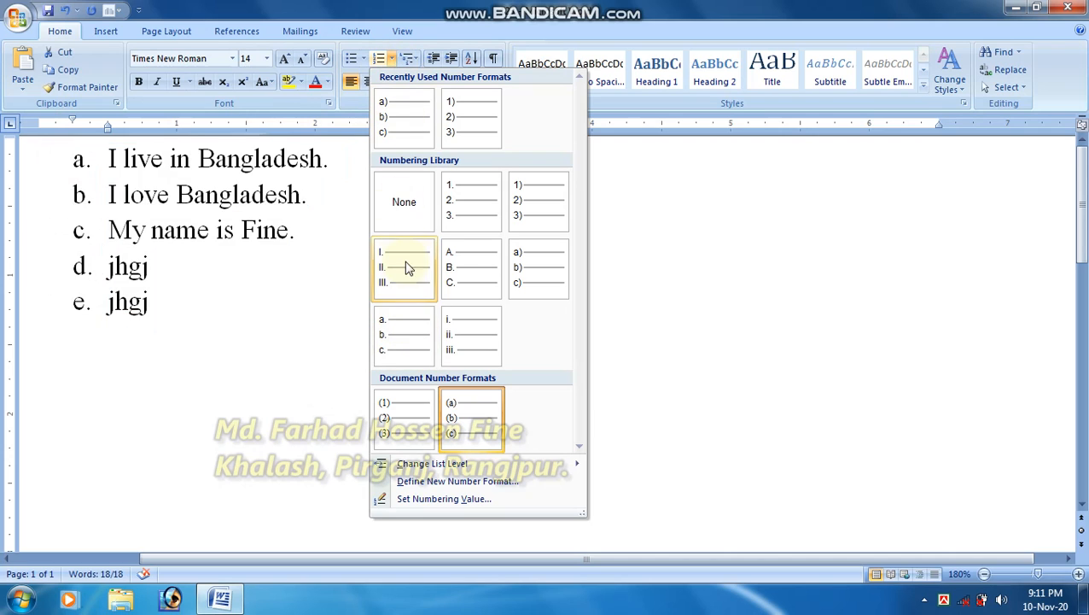
{"action": "left_click", "coordinate": [400, 218]}
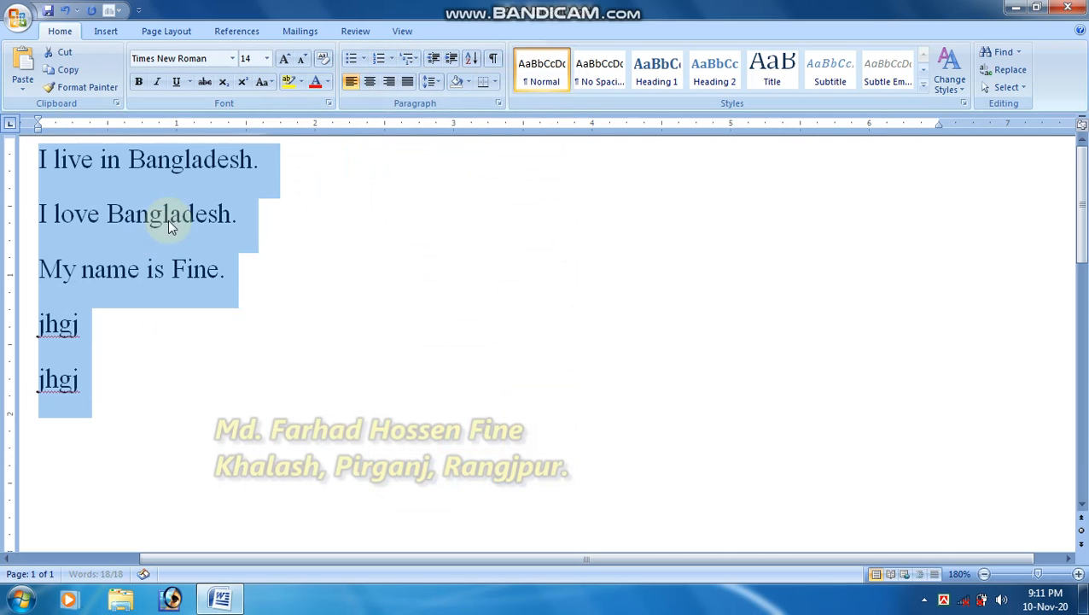
{"action": "left_click", "coordinate": [155, 221]}
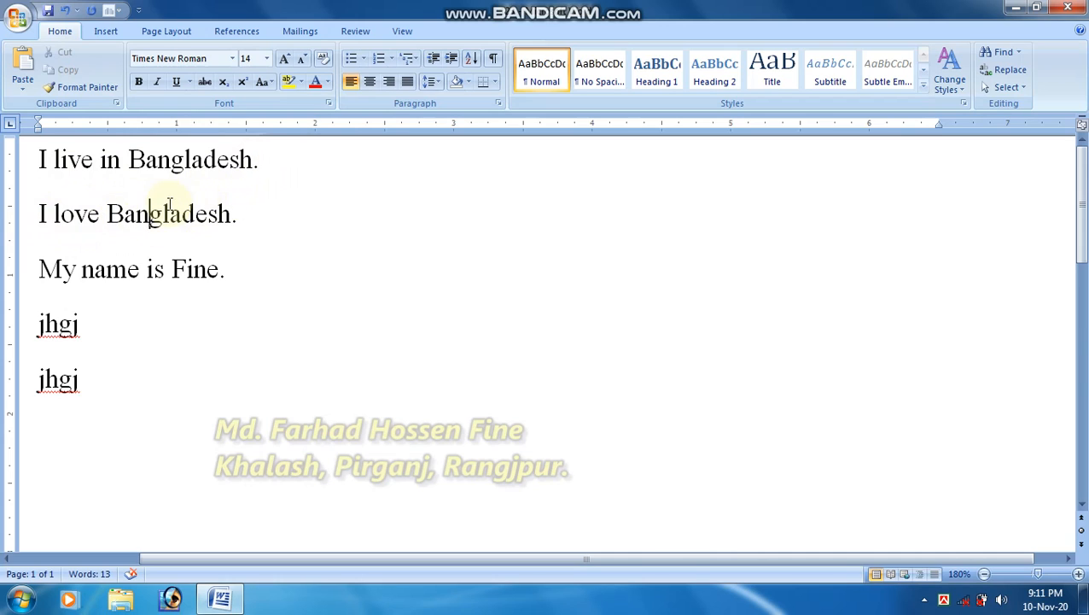
{"action": "left_click", "coordinate": [262, 163]}
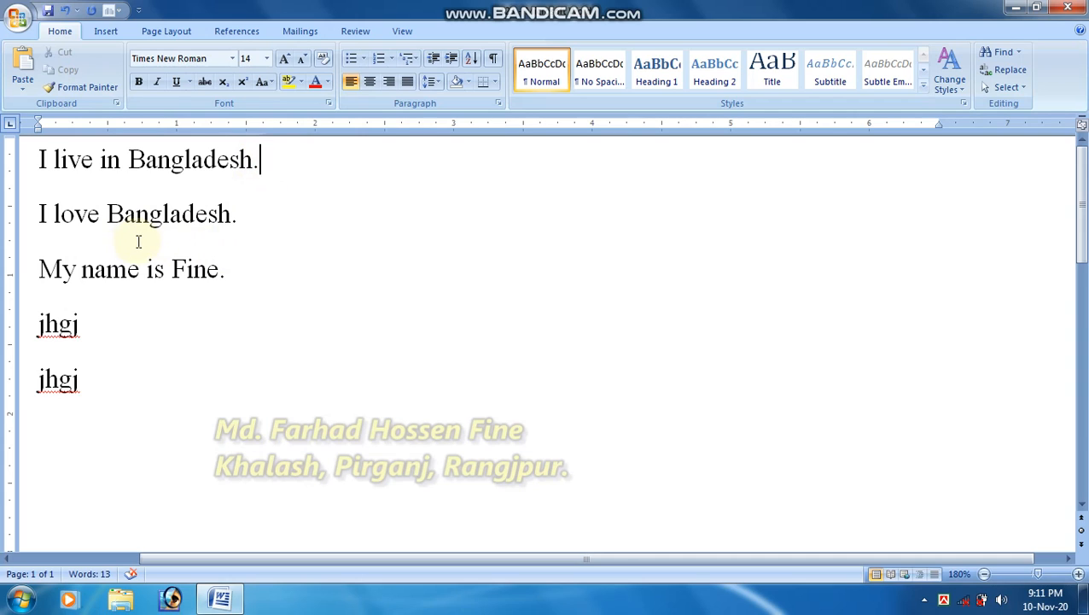
Step: Join the second and third sentences onto the end of the first so all three run as one paragraph
{"action": "left_click", "coordinate": [159, 161]}
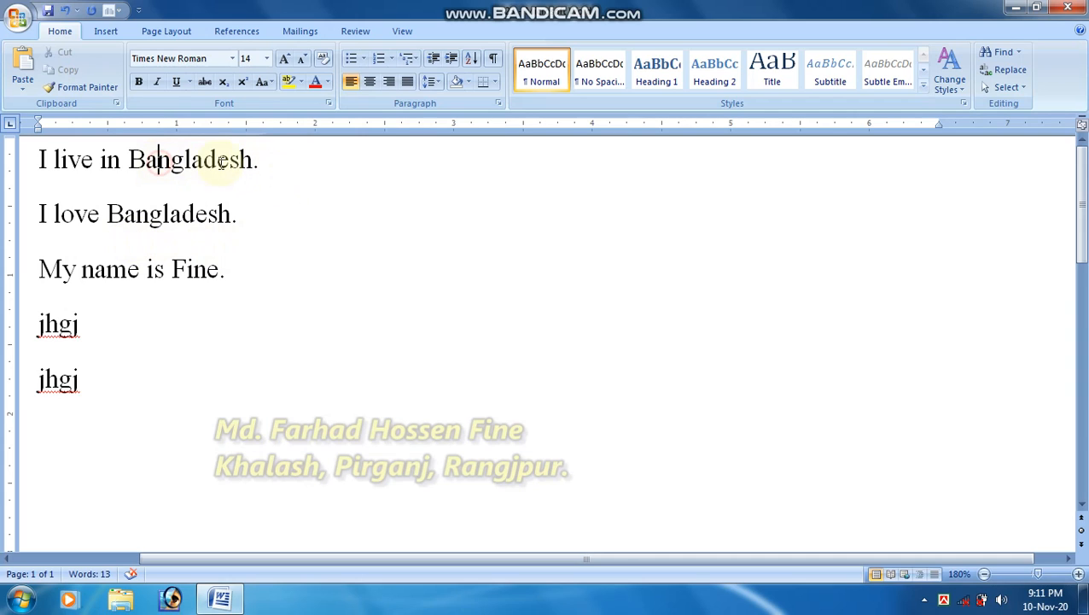
{"action": "left_click", "coordinate": [263, 161]}
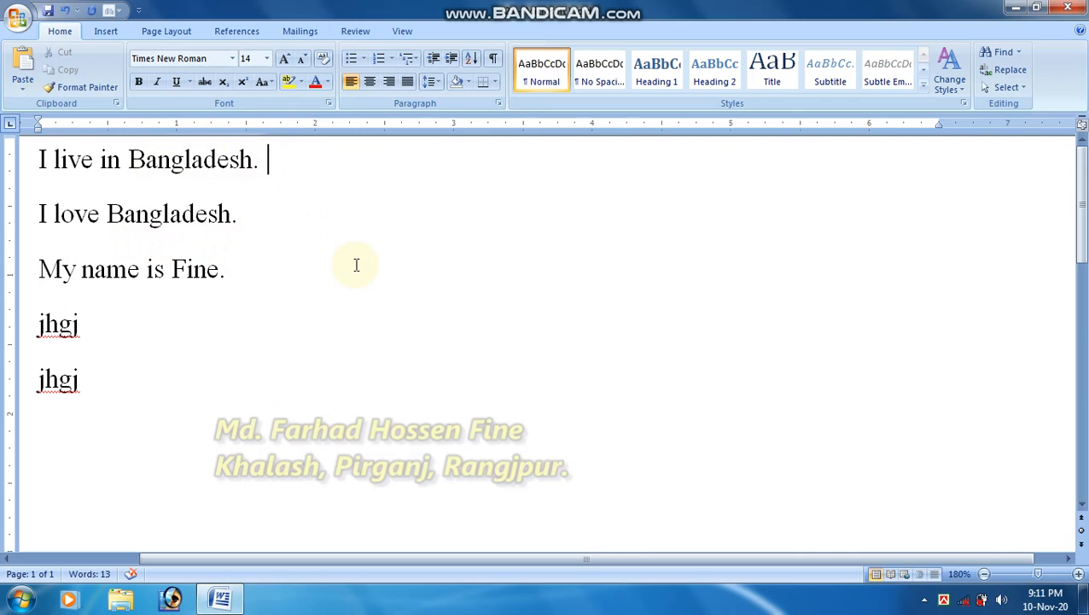
{"action": "key", "text": "Delete"}
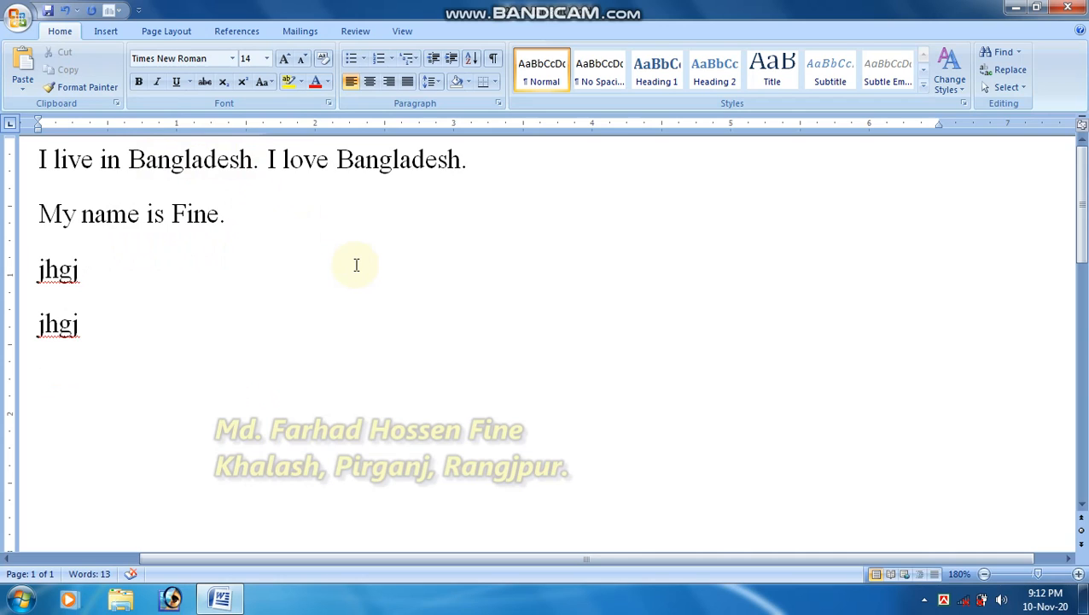
{"action": "left_click", "coordinate": [161, 213]}
{"action": "left_click", "coordinate": [474, 162]}
{"action": "key", "text": "Delete"}
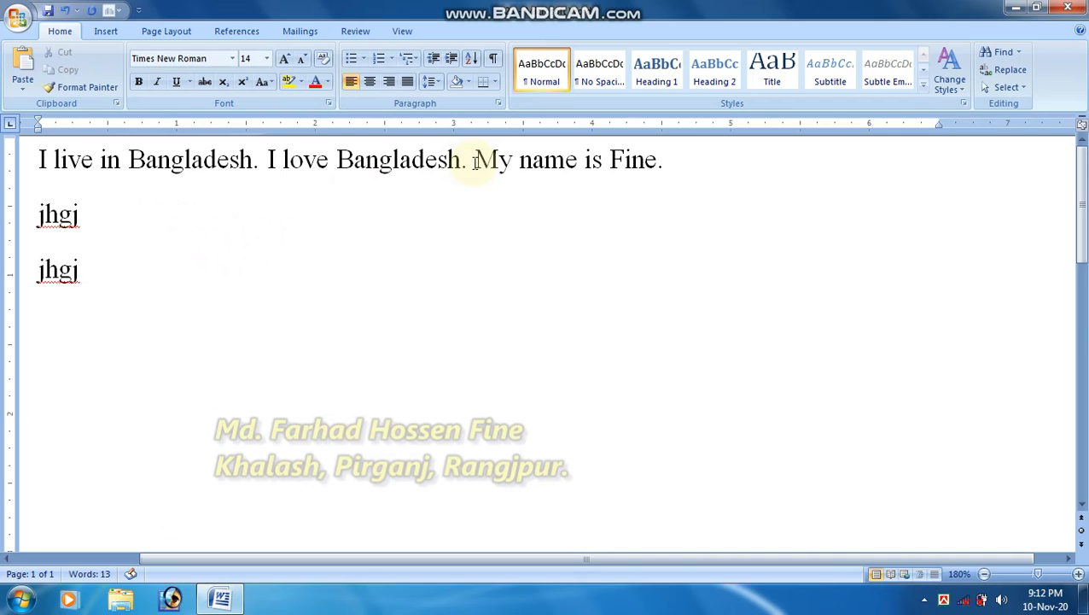
{"action": "key", "text": "Return"}
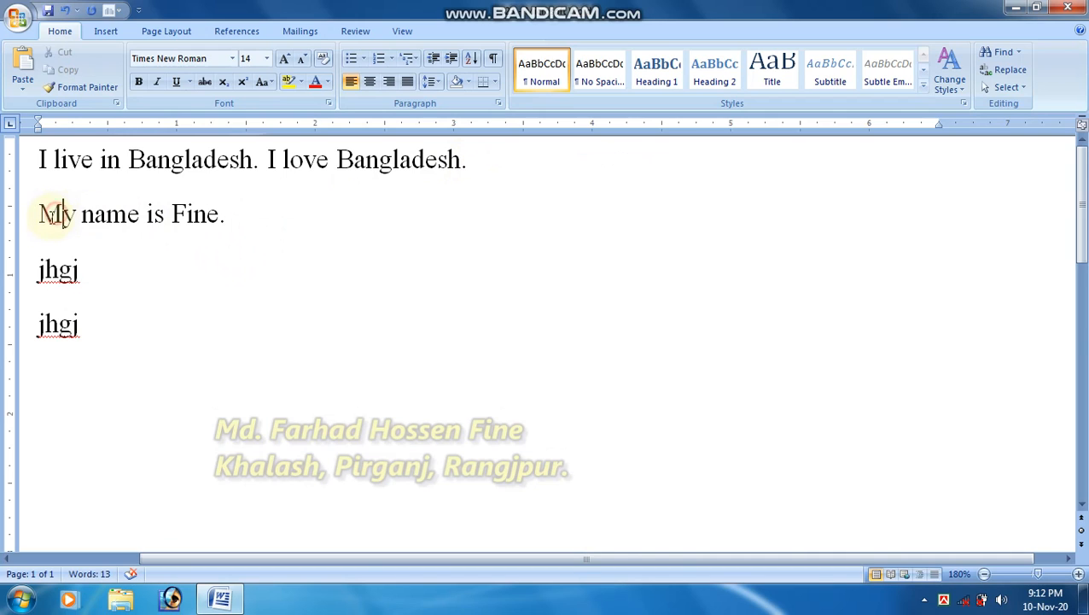
{"action": "key", "text": "BackSpace"}
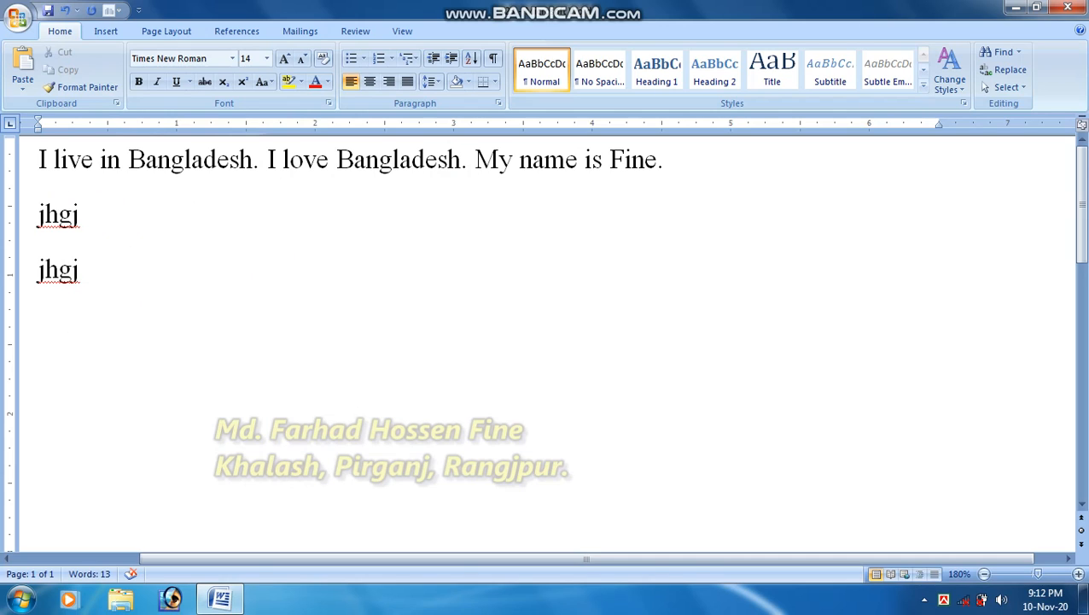
Step: Copy "I live in Bangladesh. I love Bangladesh." and paste it six times after the third sentence
{"action": "left_click_drag", "start_coordinate": [39, 160], "coordinate": [473, 183]}
{"action": "key", "text": "ctrl+c"}
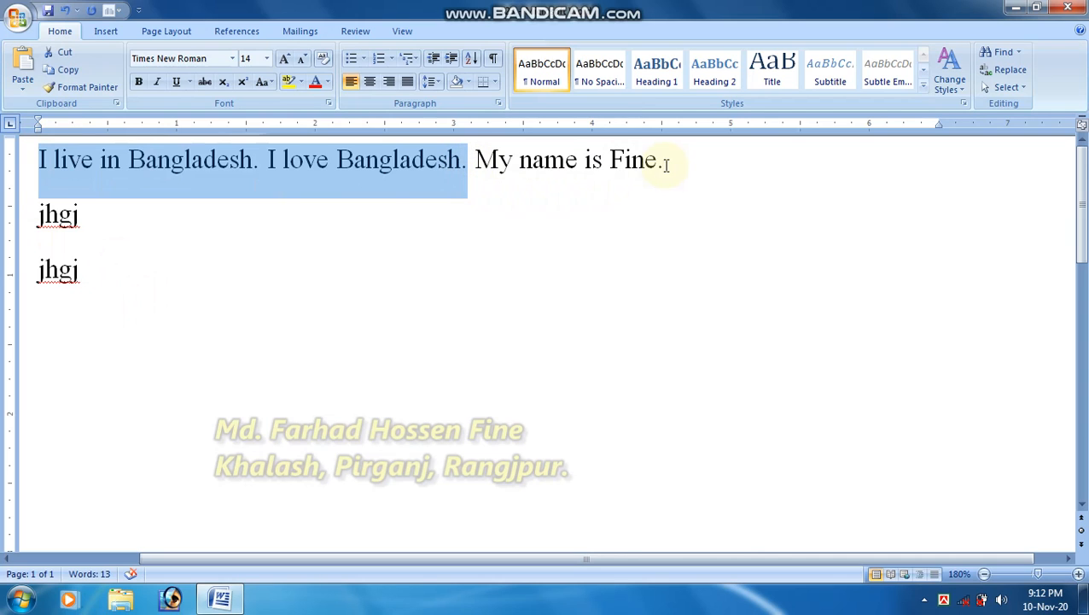
{"action": "left_click", "coordinate": [668, 163]}
{"action": "key", "text": "ctrl+v"}
{"action": "key", "text": "ctrl+v"}
{"action": "key", "text": "ctrl+v"}
{"action": "key", "text": "ctrl+v"}
{"action": "key", "text": "ctrl+v"}
{"action": "key", "text": "ctrl+v"}
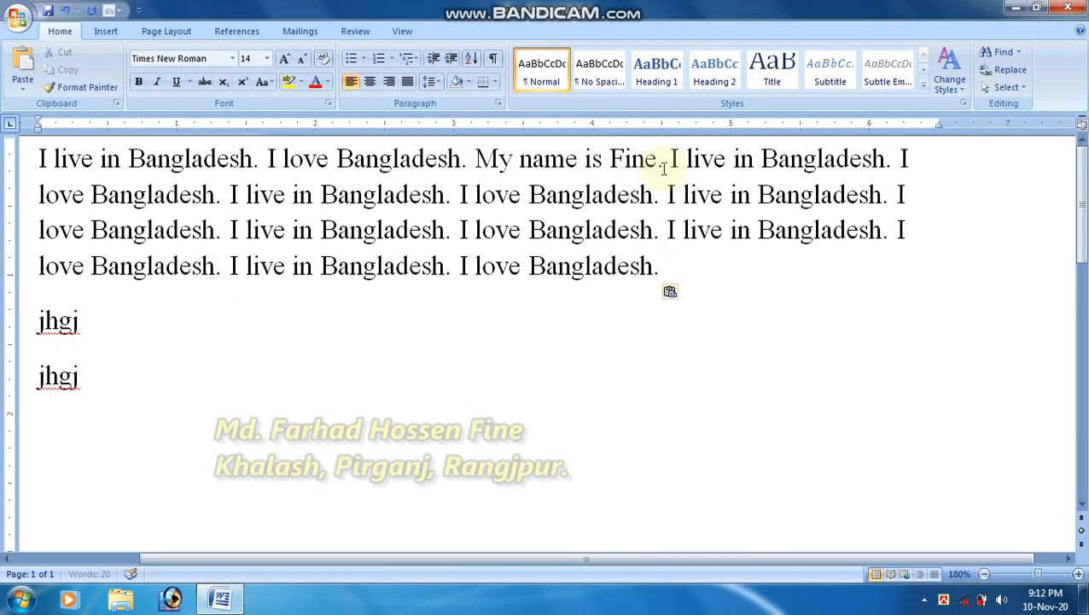
Step: Copy the phrase "I live in" and paste it repeatedly before the "I love" that follows the first pasted sentence, lengthening the paragraph
{"action": "scroll", "coordinate": [542, 248], "scroll_direction": "down", "scroll_amount": 2}
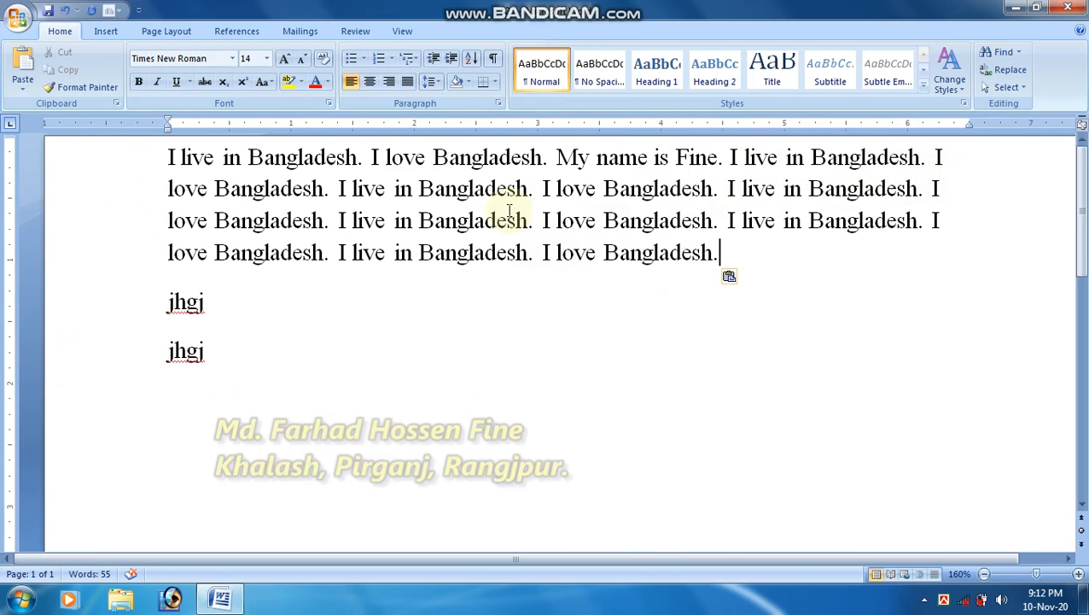
{"action": "left_click_drag", "start_coordinate": [339, 187], "coordinate": [404, 188]}
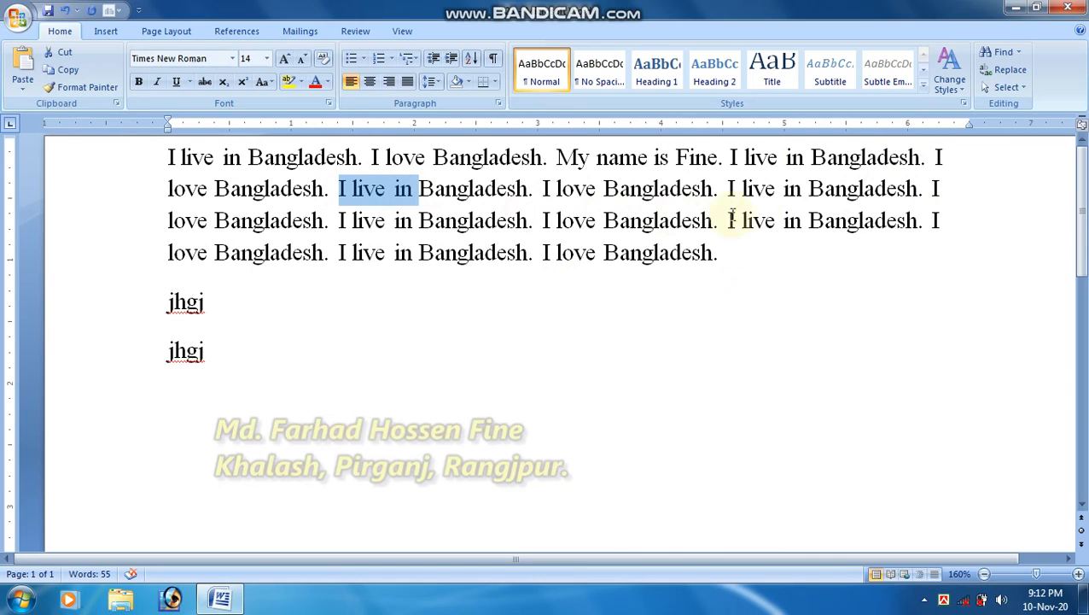
{"action": "left_click", "coordinate": [793, 157]}
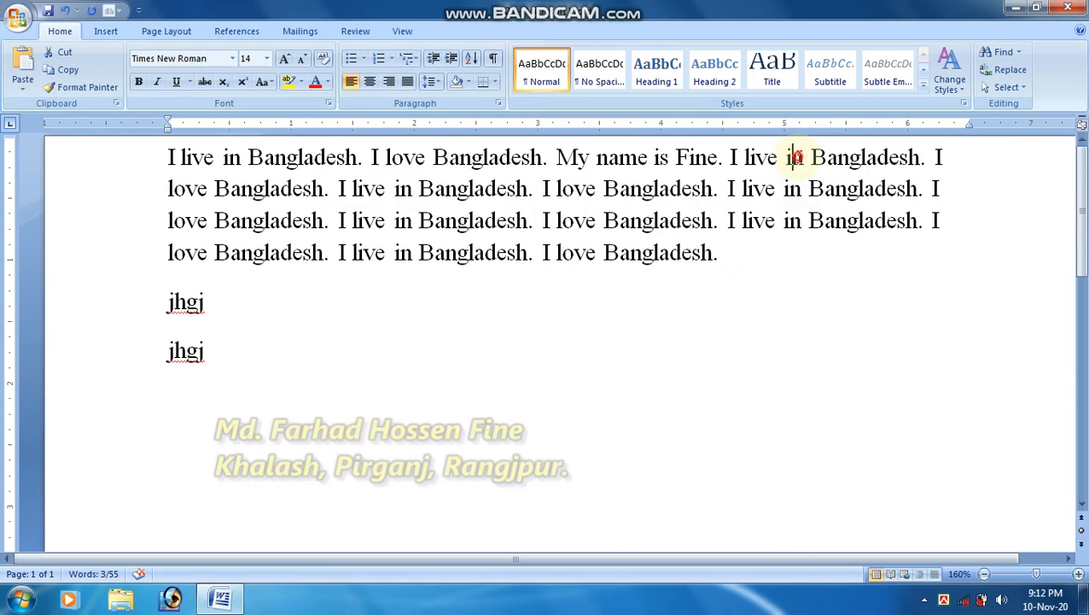
{"action": "left_click", "coordinate": [935, 157]}
{"action": "key", "text": "ctrl+v"}
{"action": "key", "text": "ctrl+v"}
{"action": "key", "text": "ctrl+v"}
{"action": "key", "text": "ctrl+v"}
{"action": "key", "text": "ctrl+v"}
{"action": "key", "text": "ctrl+v"}
{"action": "key", "text": "ctrl+v"}
{"action": "key", "text": "ctrl+v"}
{"action": "key", "text": "ctrl+v"}
{"action": "key", "text": "ctrl+v"}
{"action": "key", "text": "ctrl+v"}
{"action": "key", "text": "ctrl+v"}
{"action": "key", "text": "ctrl+v"}
{"action": "key", "text": "ctrl+v"}
{"action": "key", "text": "ctrl+v"}
{"action": "key", "text": "ctrl+v"}
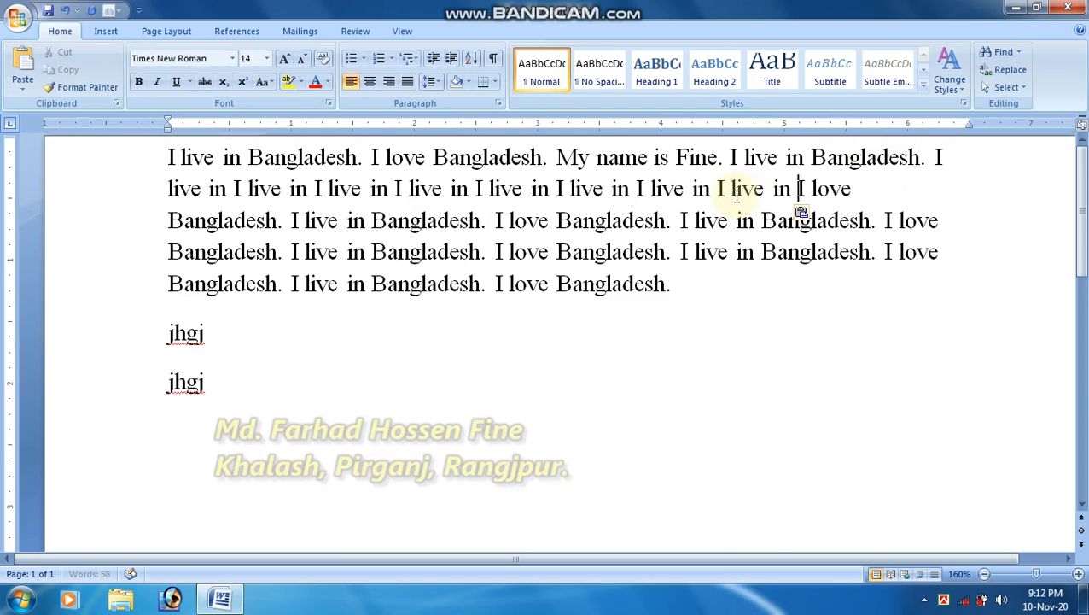
{"action": "key", "text": "ctrl+v"}
{"action": "key", "text": "ctrl+v"}
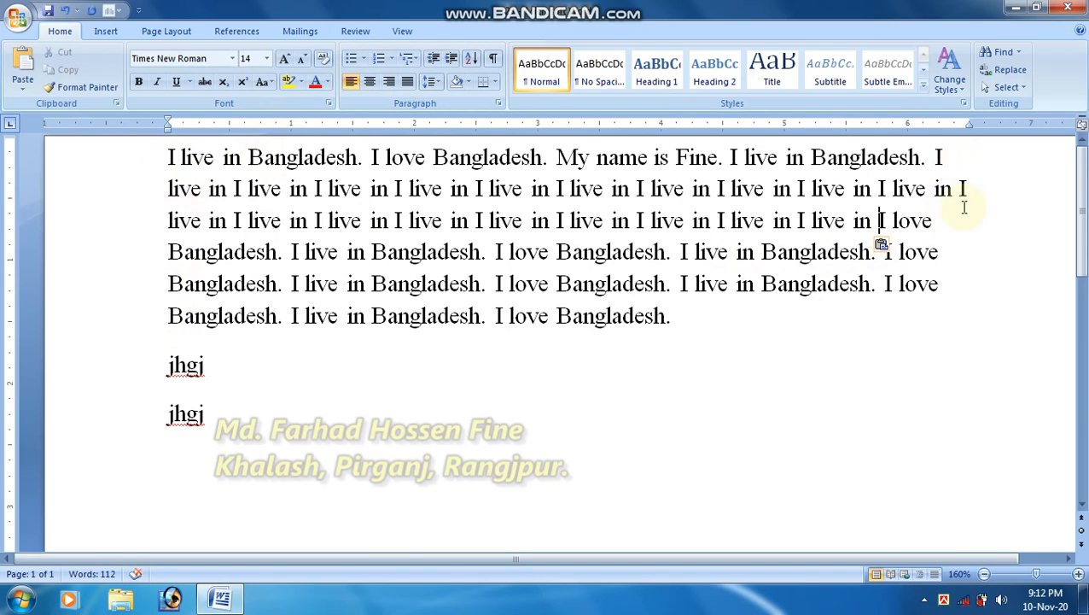
Step: Try centred and right alignment on the long paragraph
{"action": "left_click", "coordinate": [881, 221]}
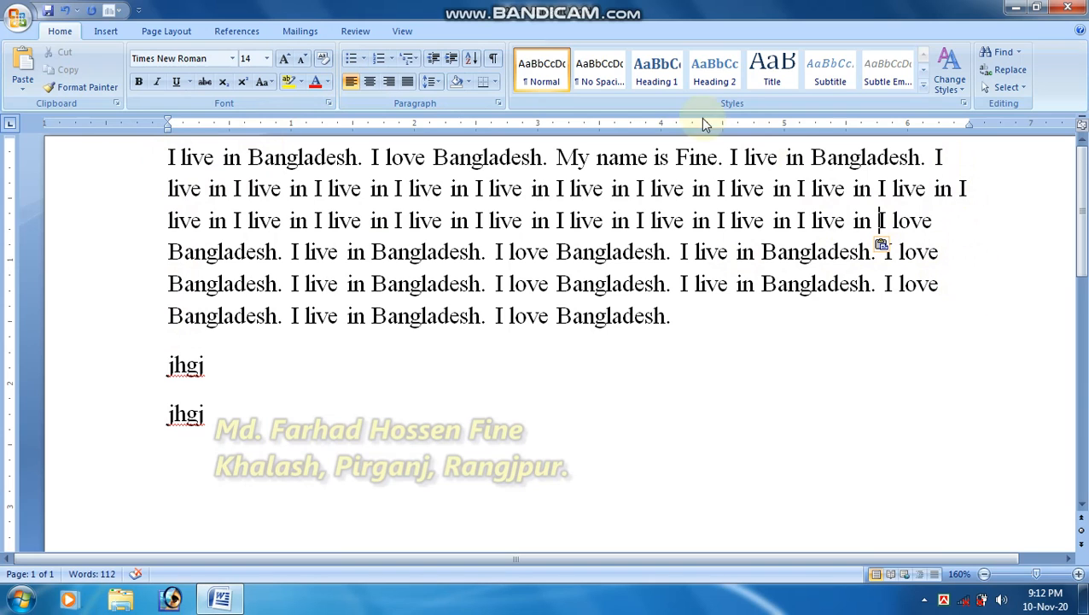
{"action": "left_click", "coordinate": [370, 82]}
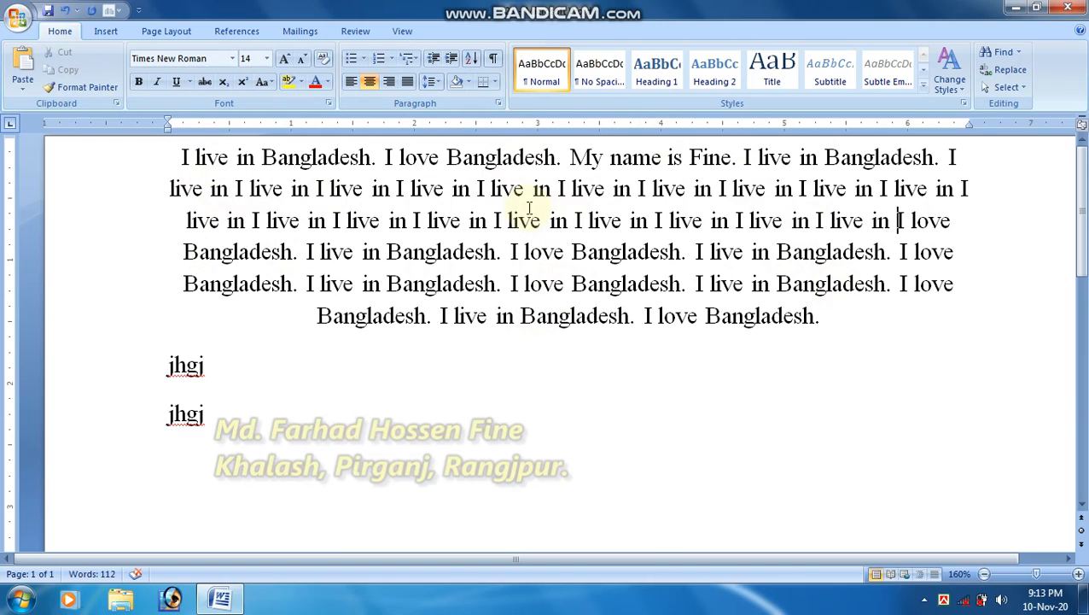
{"action": "left_click", "coordinate": [392, 85]}
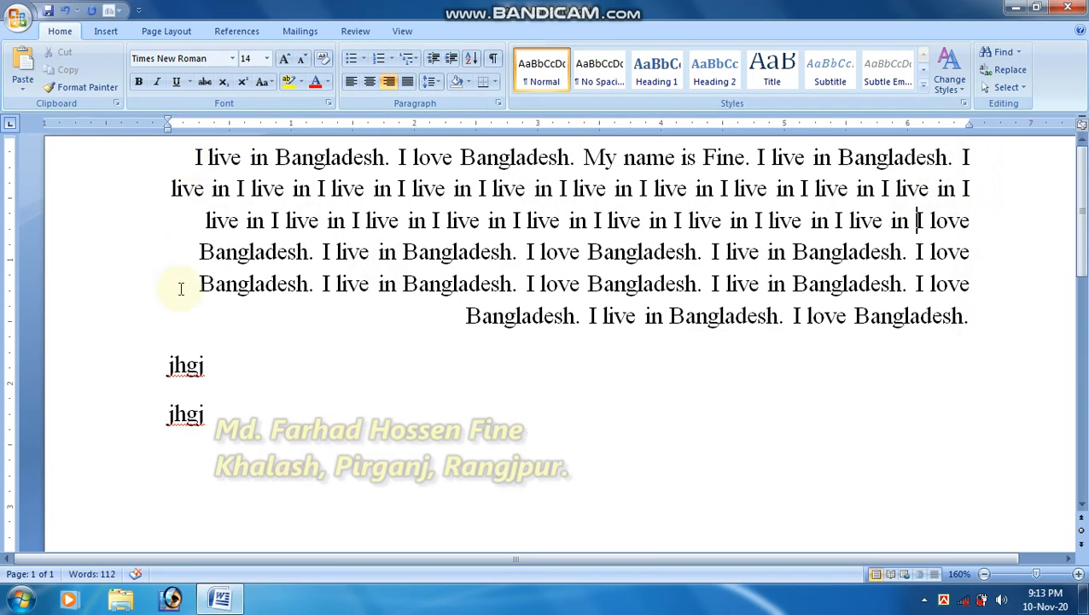
Step: Justify the long paragraph to both margins
{"action": "left_click", "coordinate": [407, 82]}
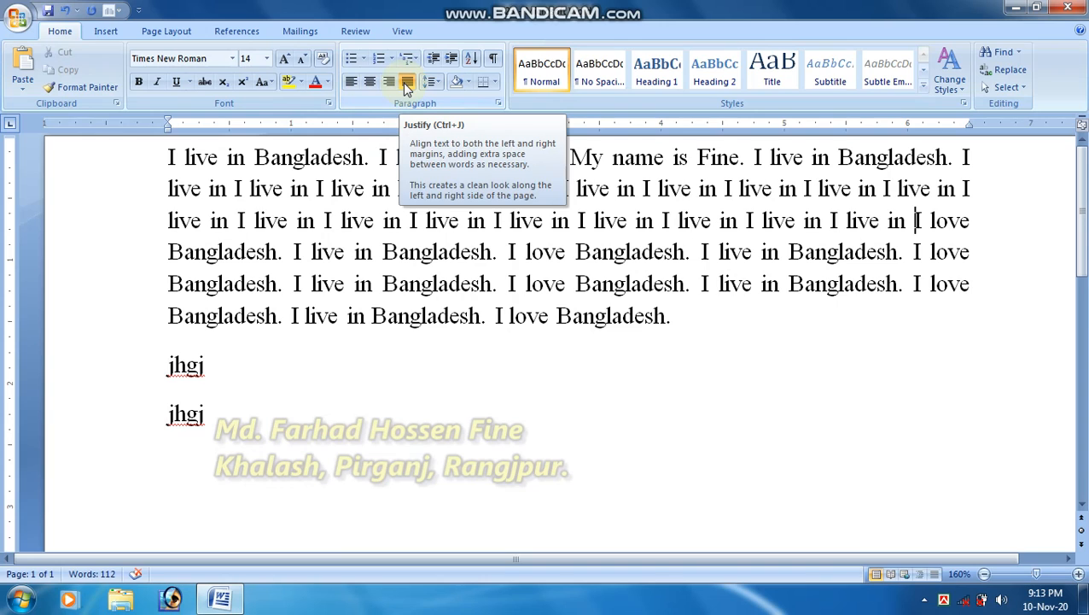
{"action": "left_click", "coordinate": [334, 221]}
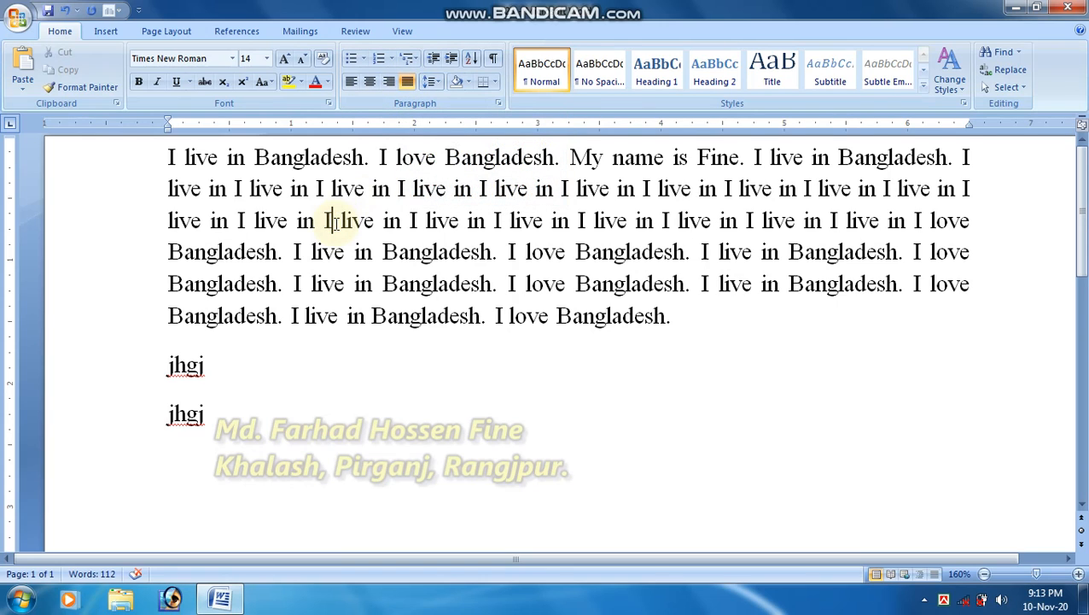
{"action": "left_click", "coordinate": [335, 271]}
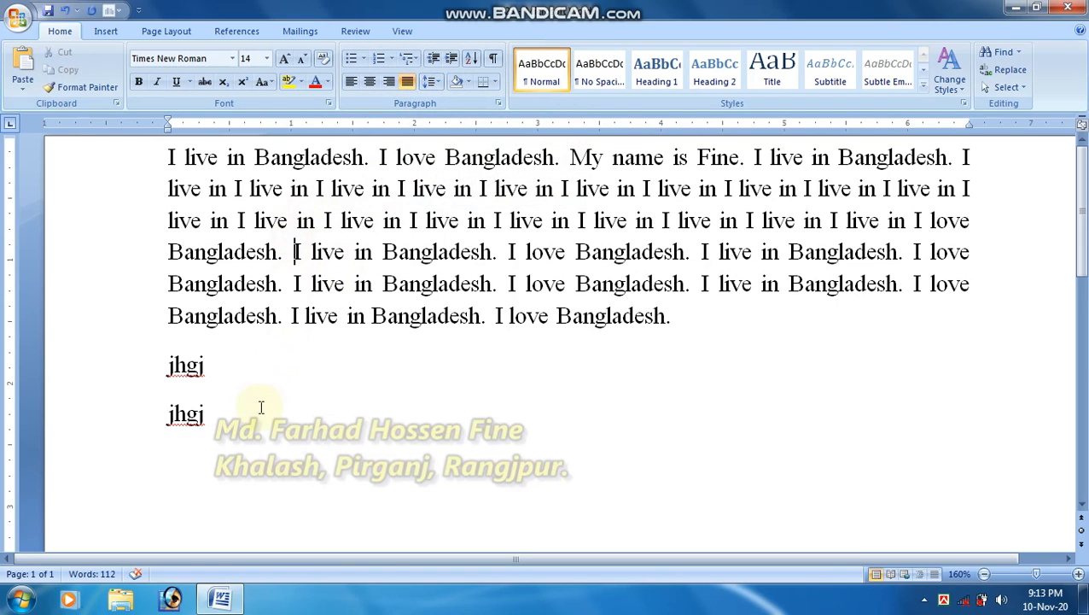
{"action": "left_click", "coordinate": [189, 367]}
{"action": "left_click_drag", "start_coordinate": [178, 318], "coordinate": [213, 158]}
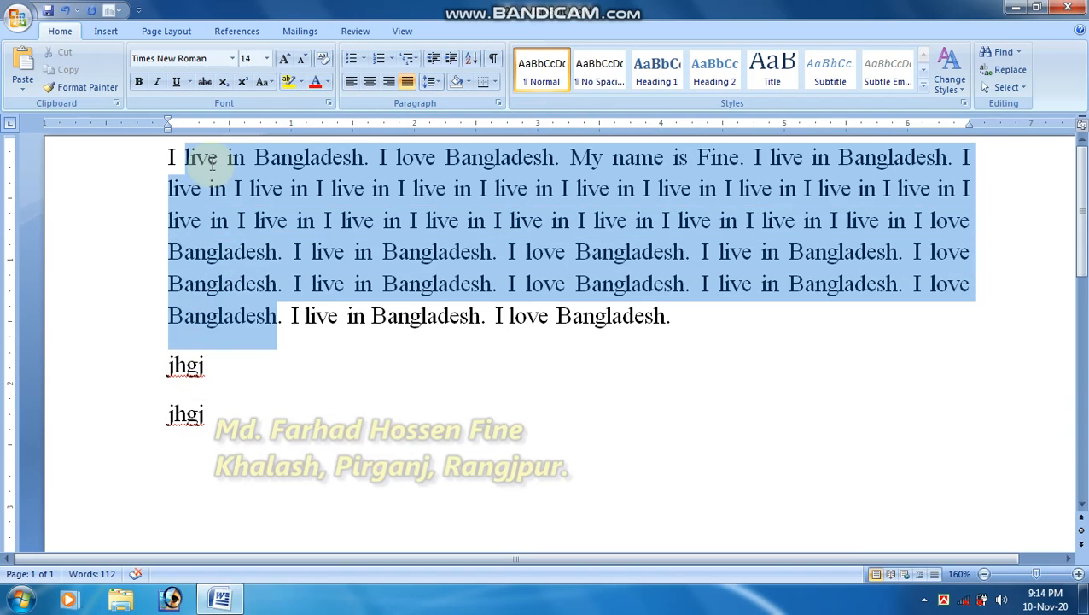
{"action": "left_click", "coordinate": [185, 321]}
{"action": "left_click", "coordinate": [188, 365]}
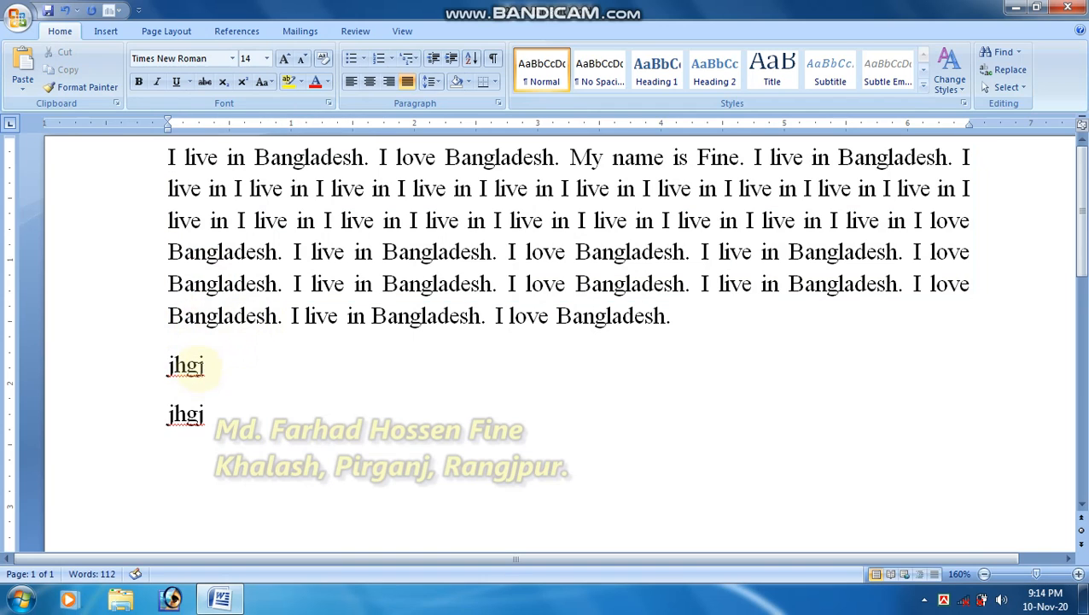